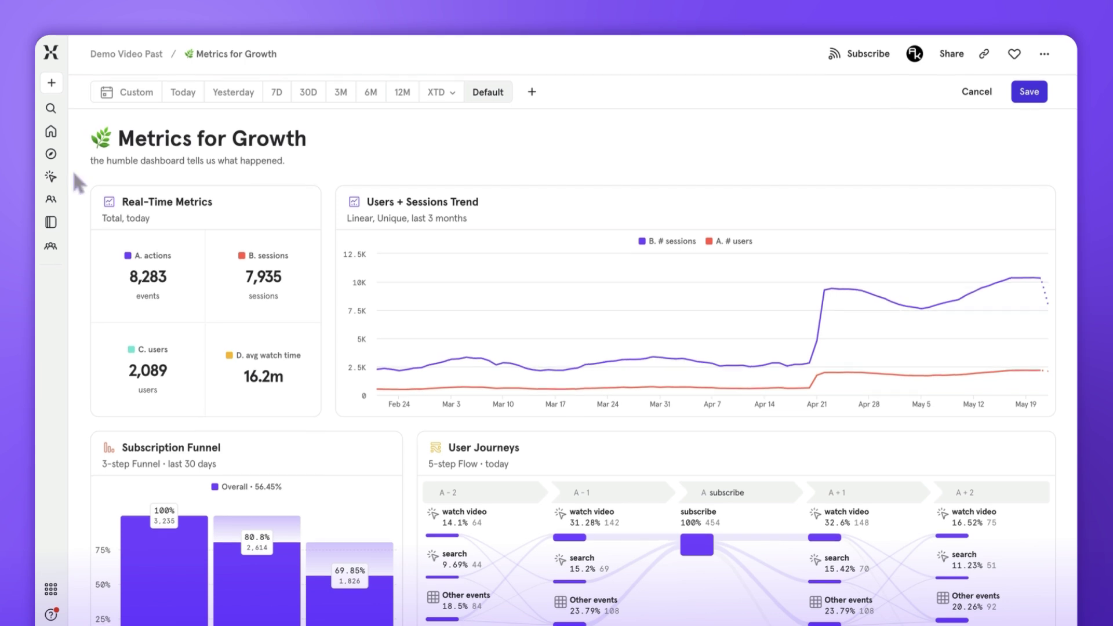
# Add a dashboard-wide filter limiting every chart to platform android or ios.
pyautogui.moveTo(170, 296)
pyautogui.moveTo(260, 285)
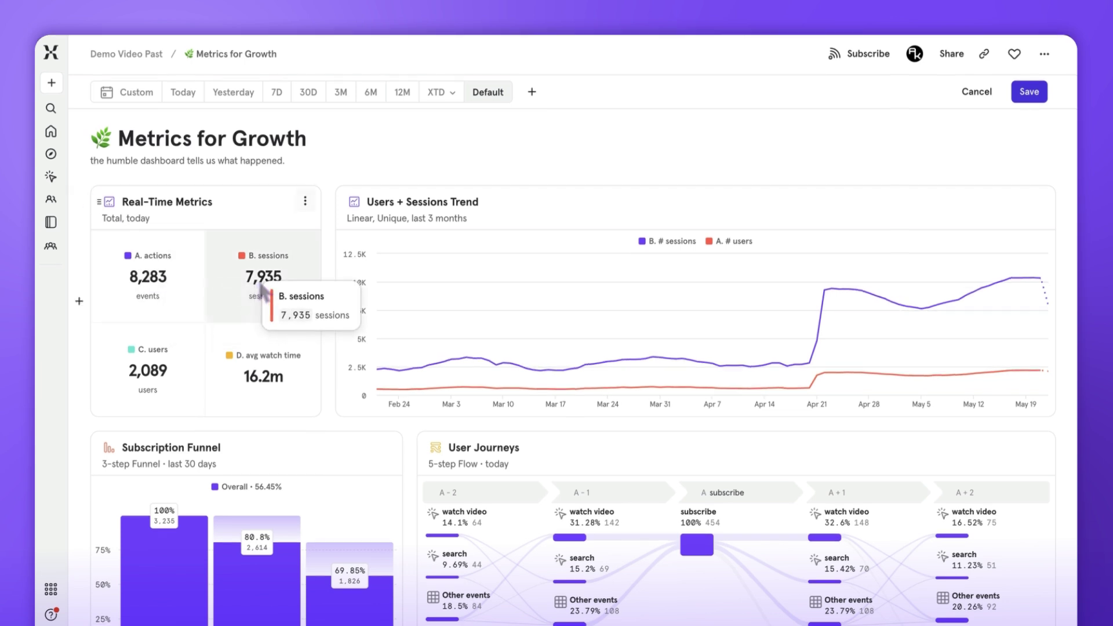
pyautogui.moveTo(273, 394)
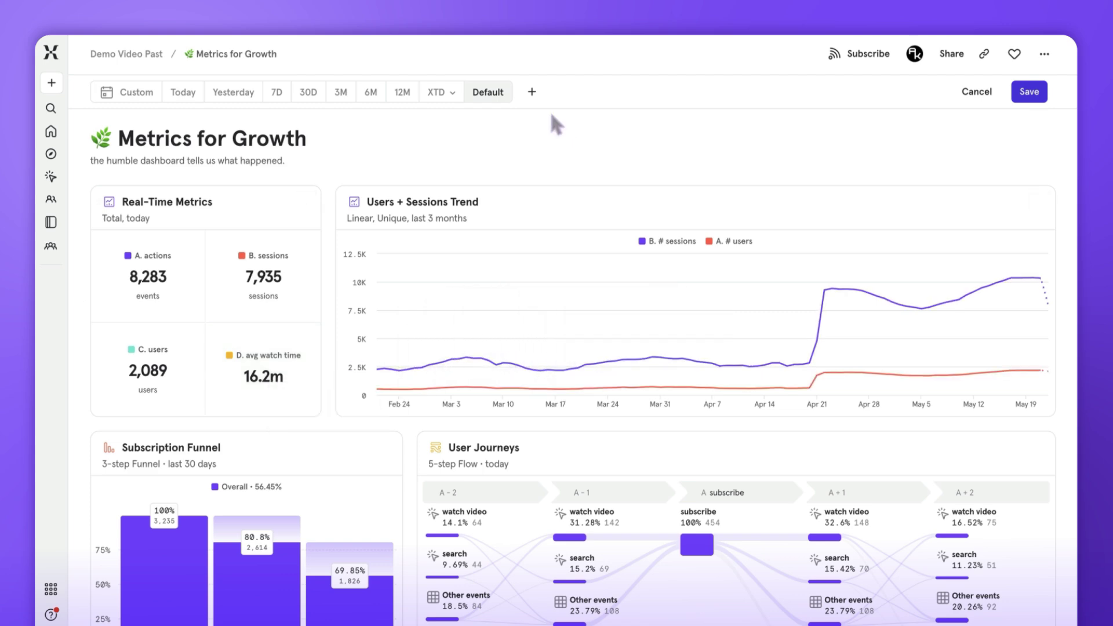
pyautogui.click(531, 91)
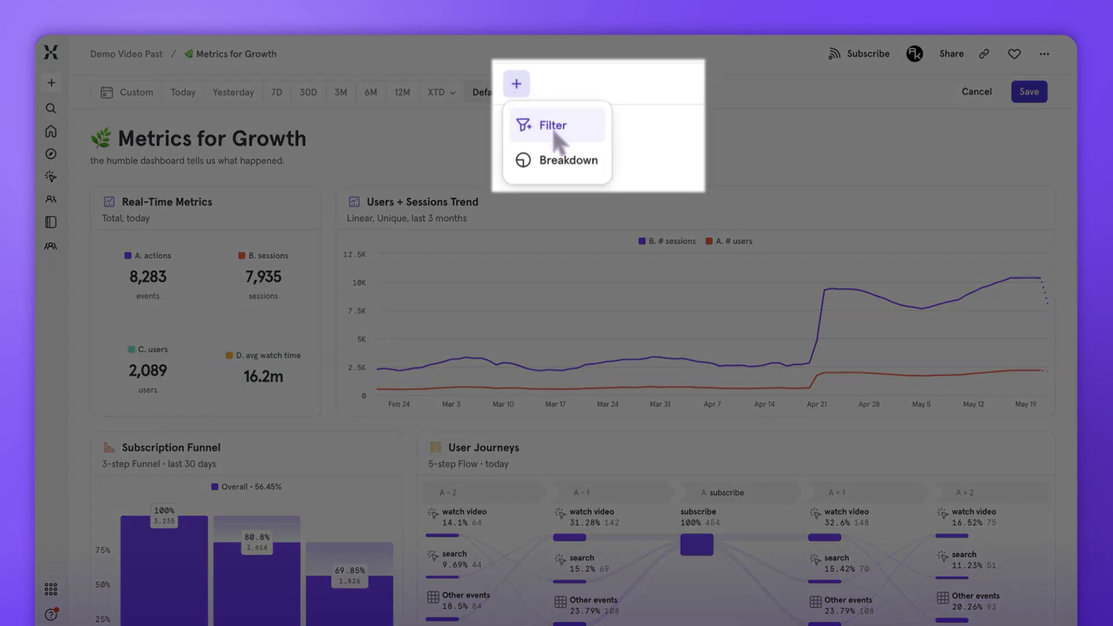
pyautogui.click(554, 129)
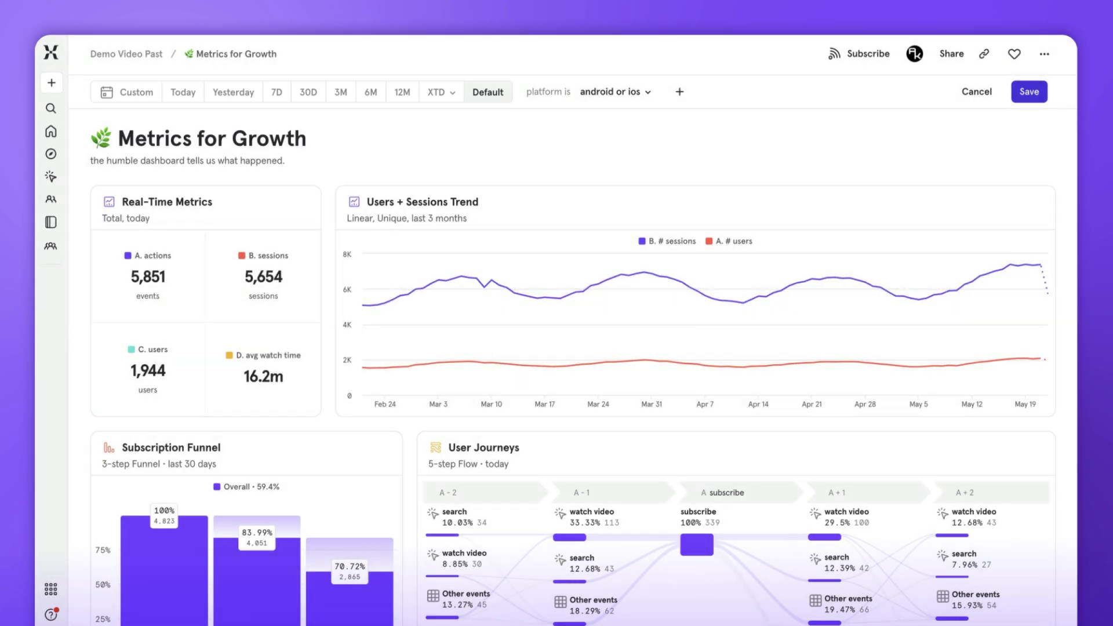
# Open the Subscription Funnel report and break it down by category to compare conversion.
pyautogui.moveTo(341, 562)
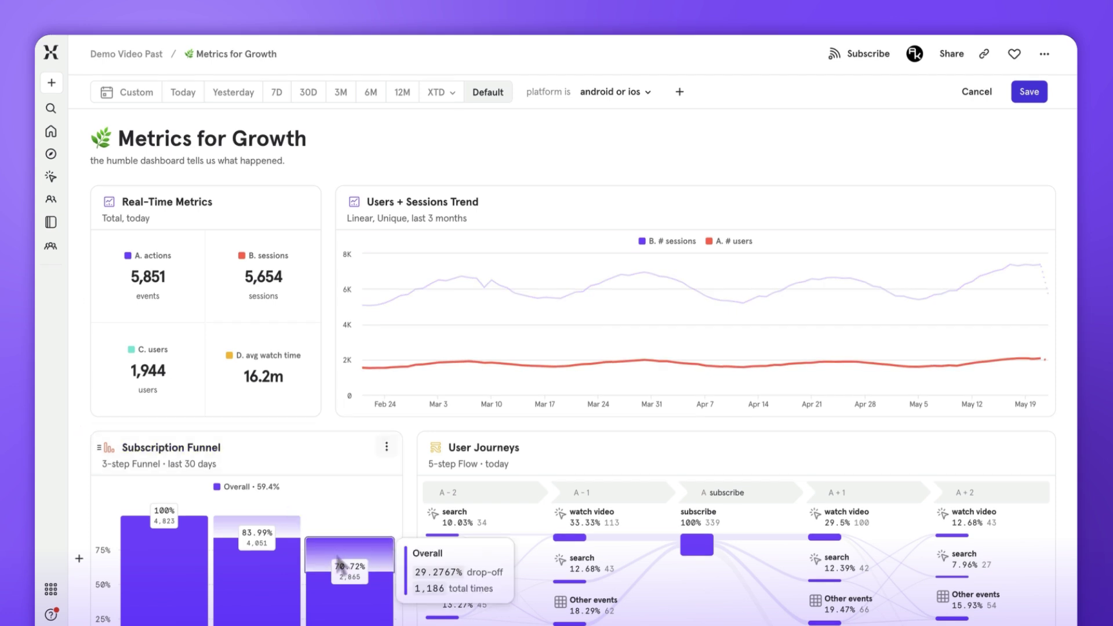
pyautogui.click(184, 448)
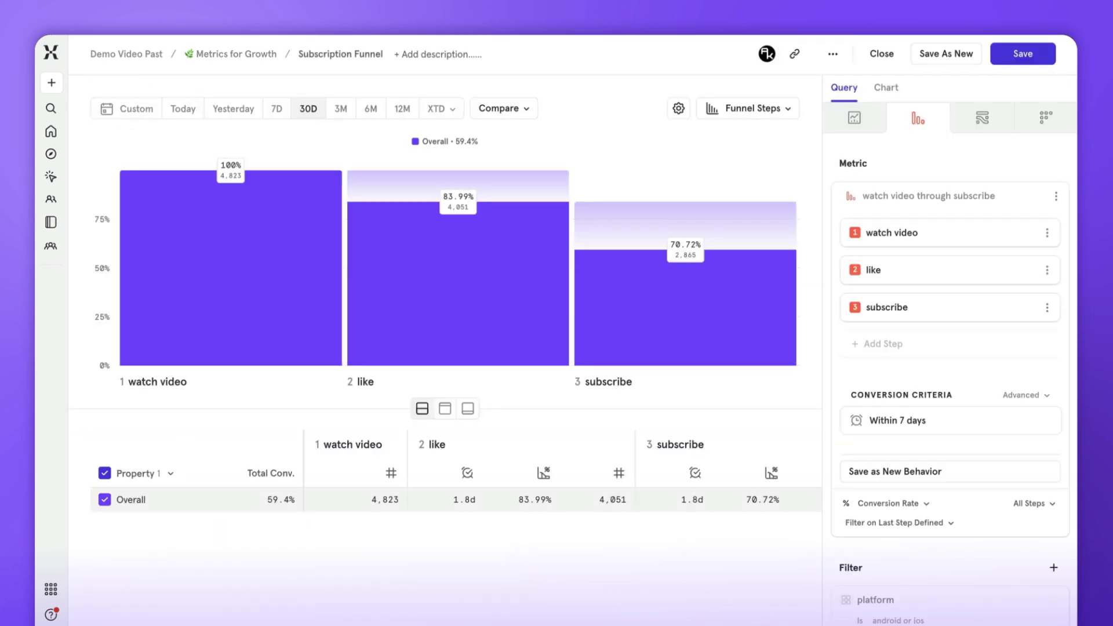
pyautogui.scroll(-1, 935, 541)
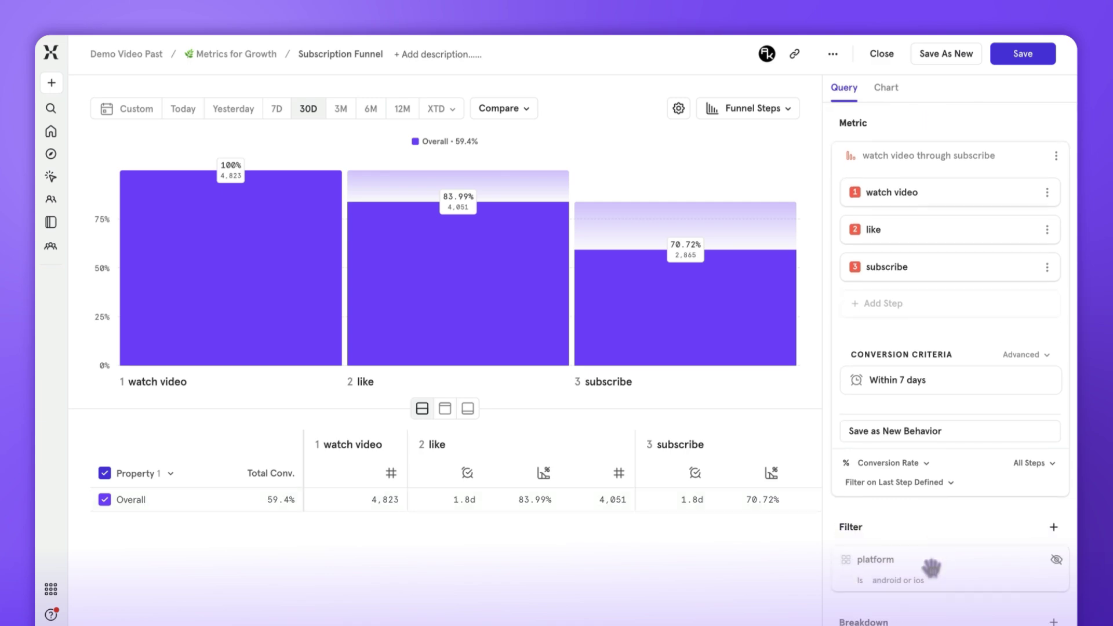
pyautogui.click(1054, 622)
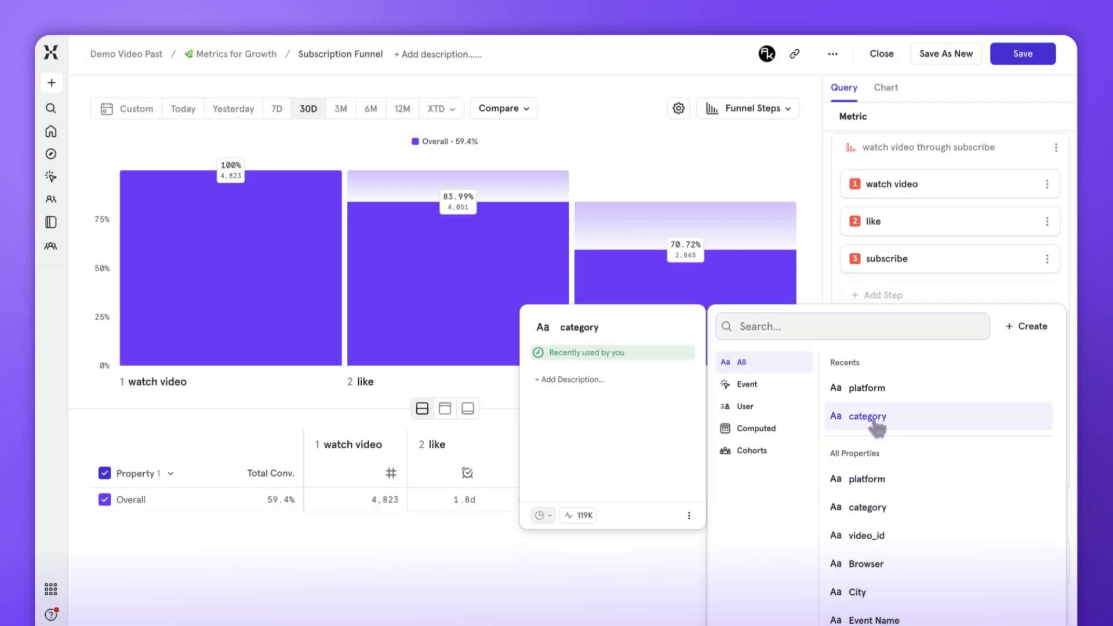
pyautogui.click(853, 418)
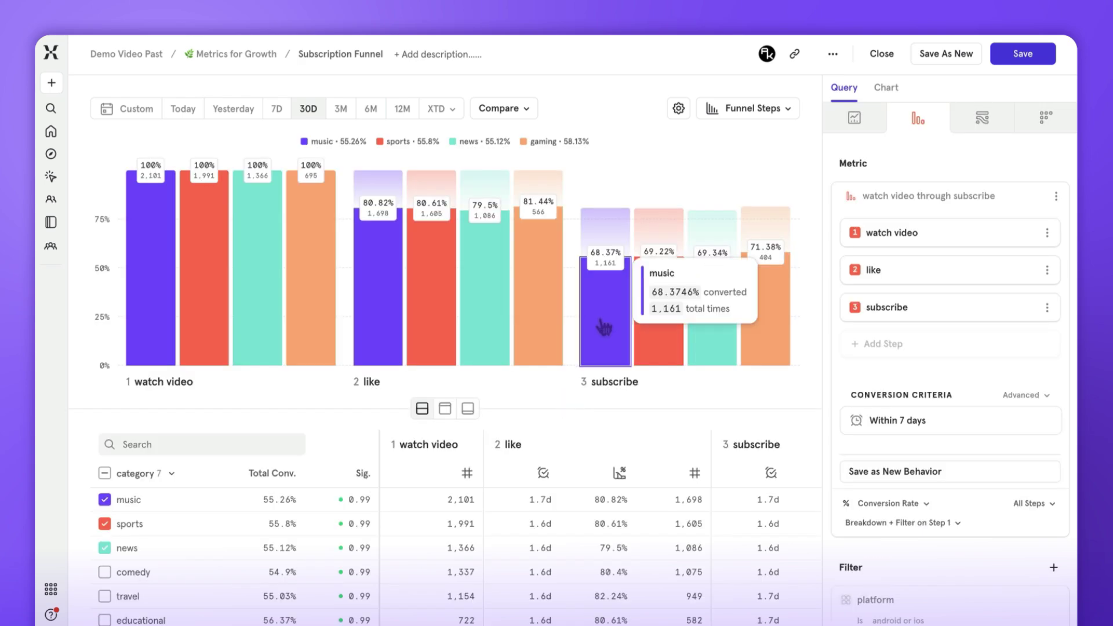
pyautogui.moveTo(654, 331)
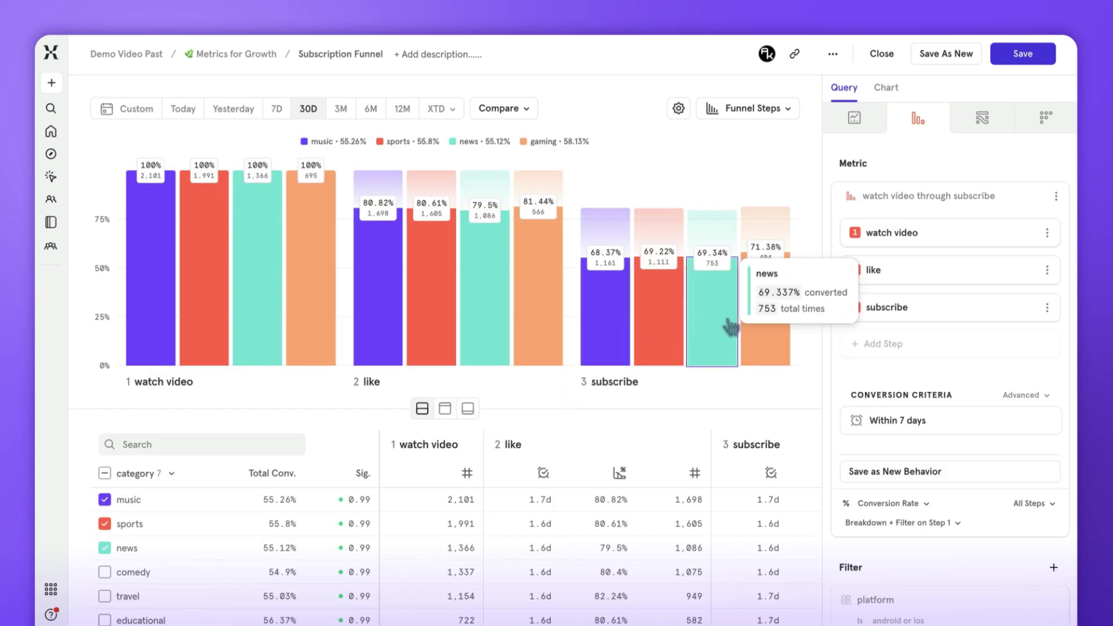
pyautogui.moveTo(760, 325)
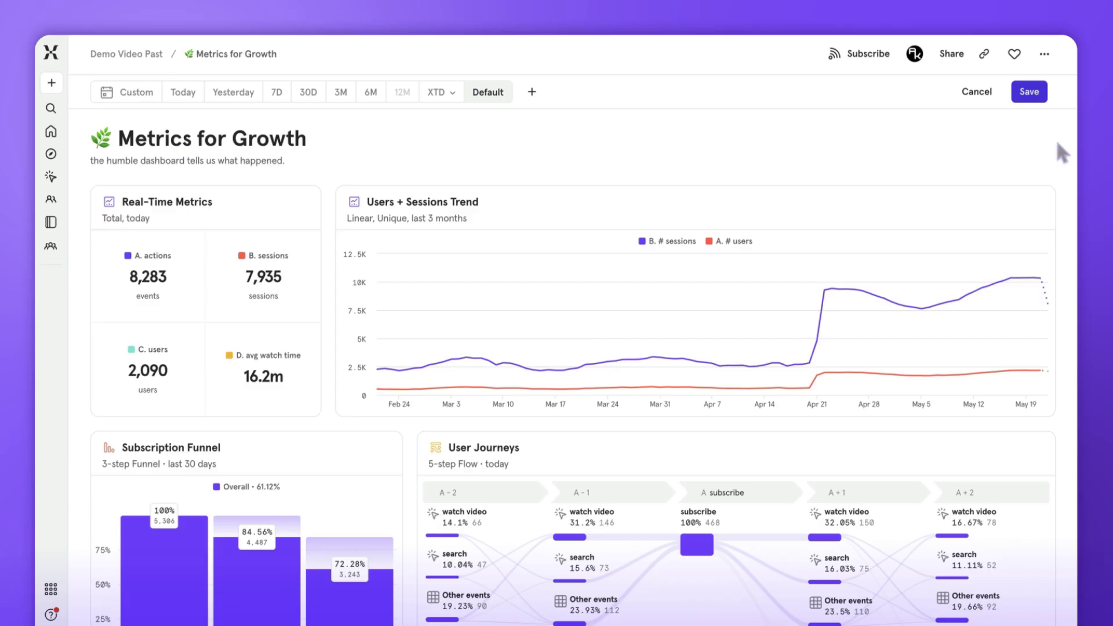
# In User Journeys, add 3 steps after A+2 and focus on the A+3 search node.
pyautogui.scroll(-5, 1055, 137)
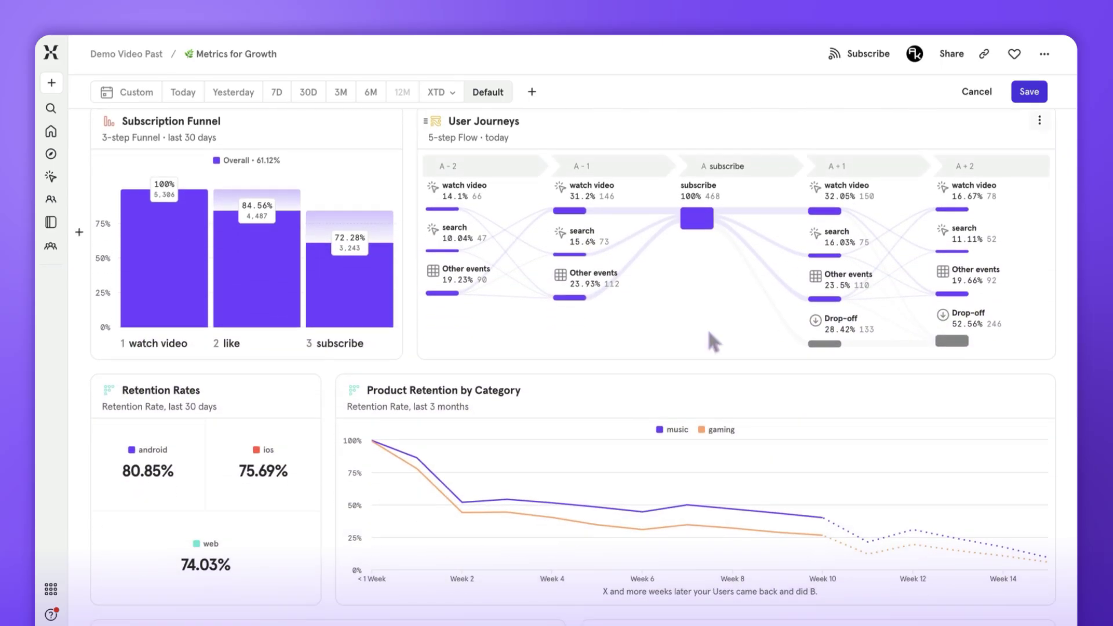
pyautogui.click(700, 219)
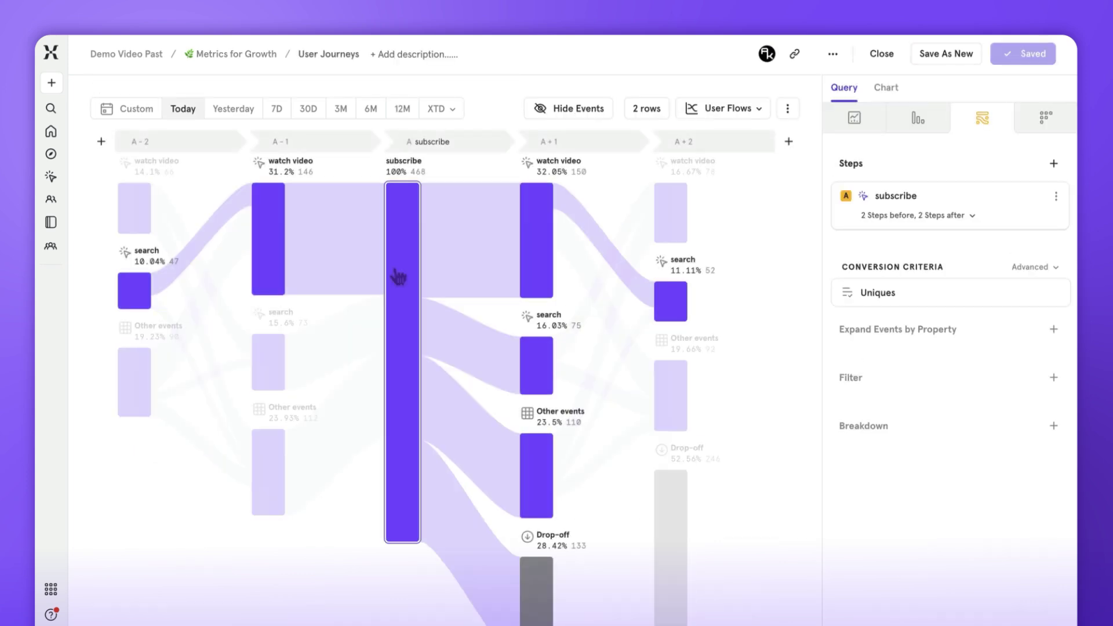
pyautogui.click(788, 141)
pyautogui.click(771, 203)
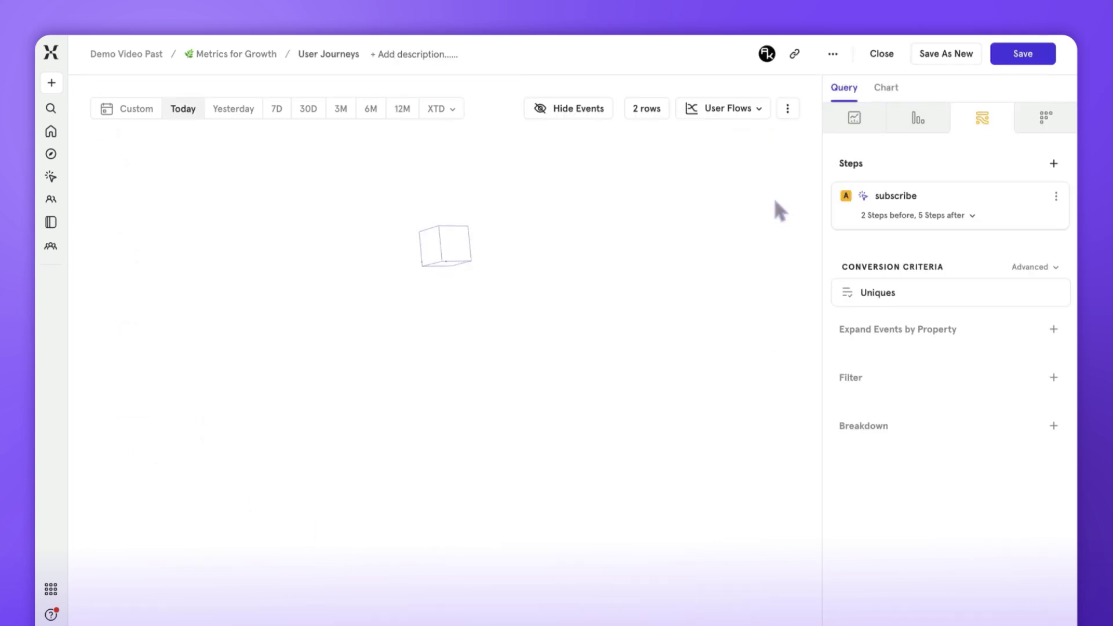
pyautogui.click(635, 268)
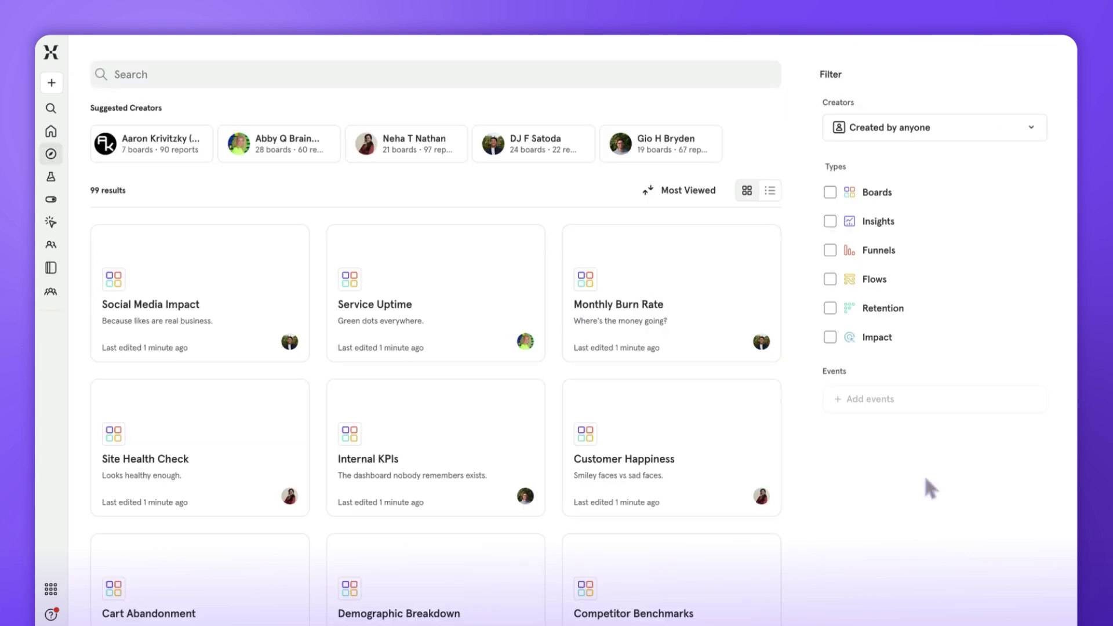
# Scroll down through the Discover list of boards.
pyautogui.scroll(-5, 925, 479)
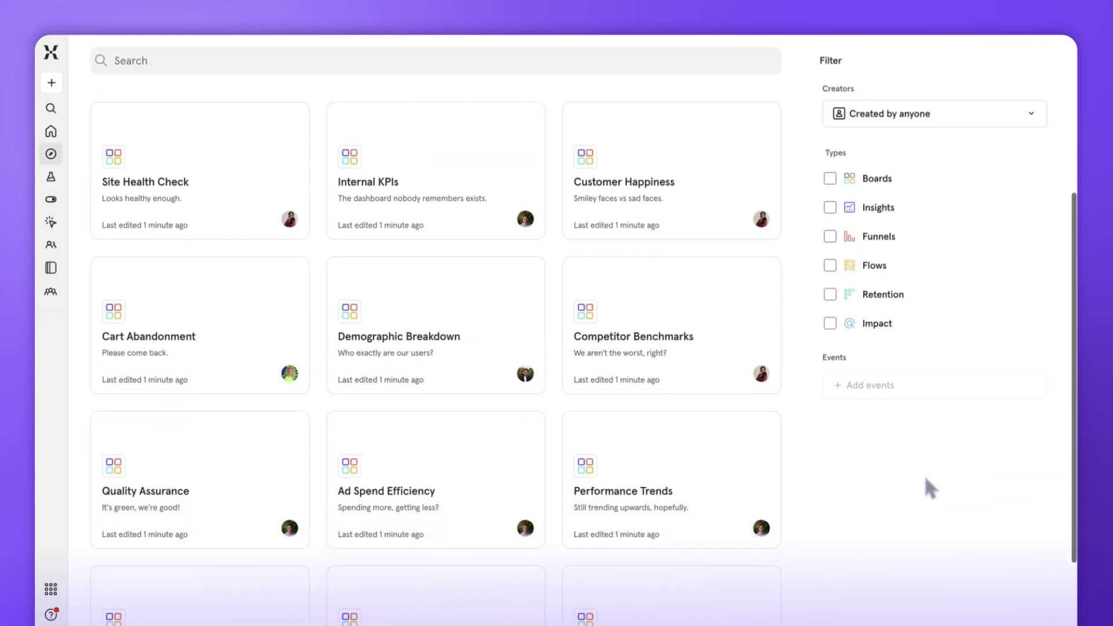
pyautogui.scroll(-4, 924, 474)
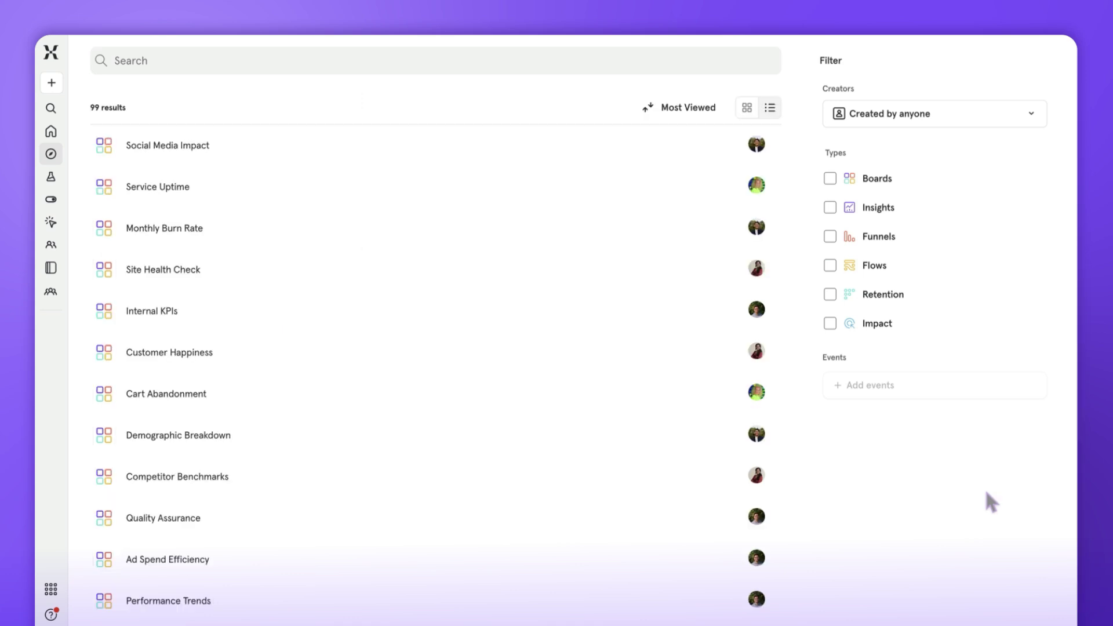
pyautogui.scroll(-8, 987, 493)
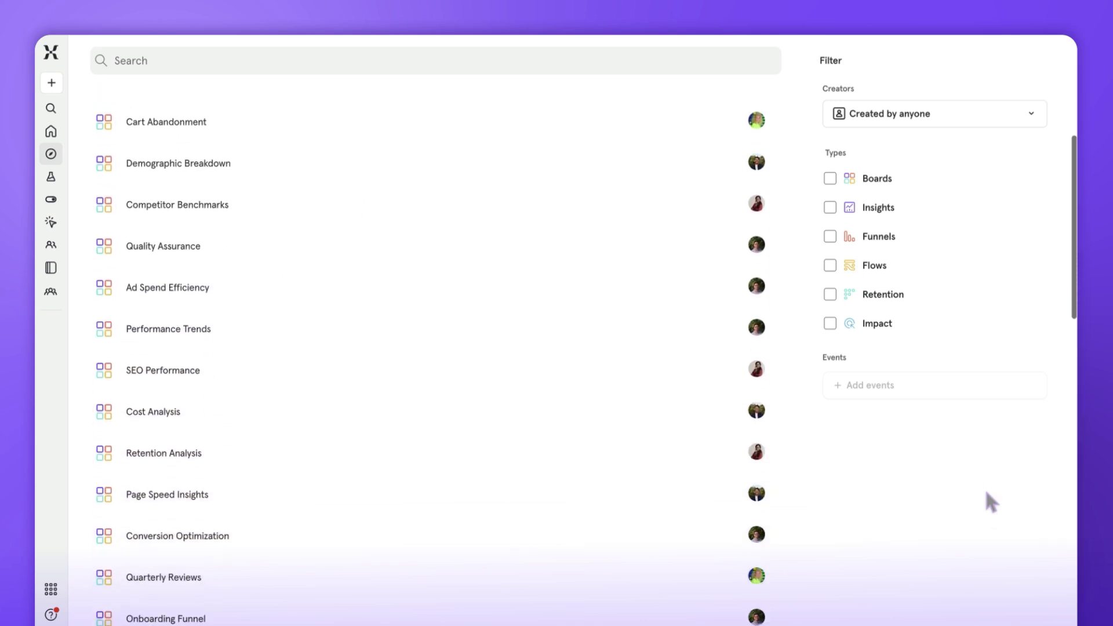
pyautogui.scroll(-7, 986, 493)
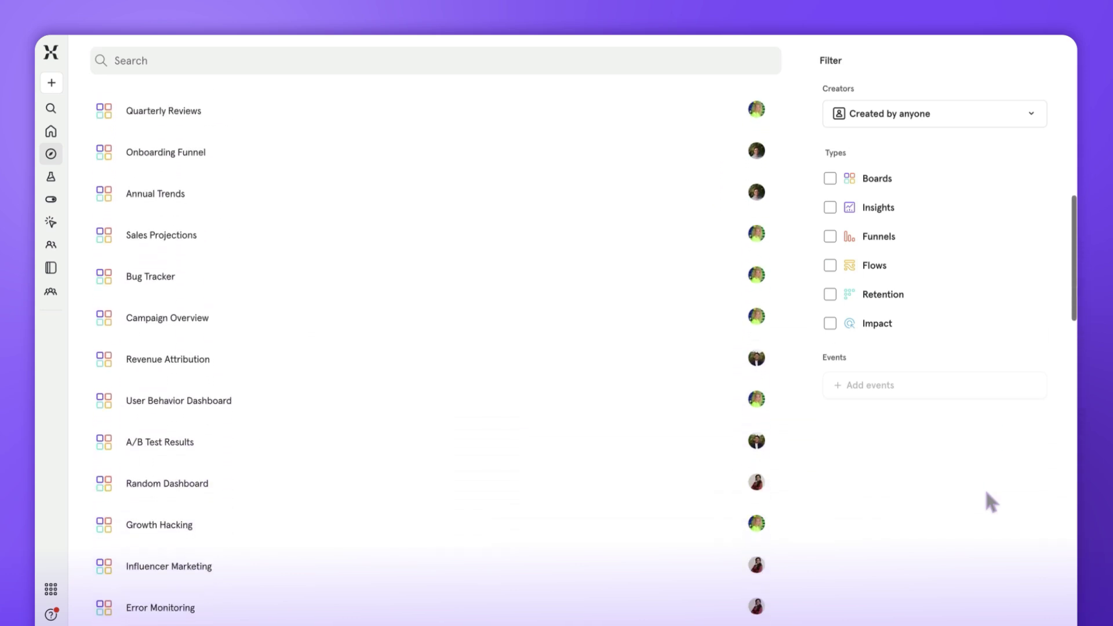
pyautogui.scroll(-8, 987, 493)
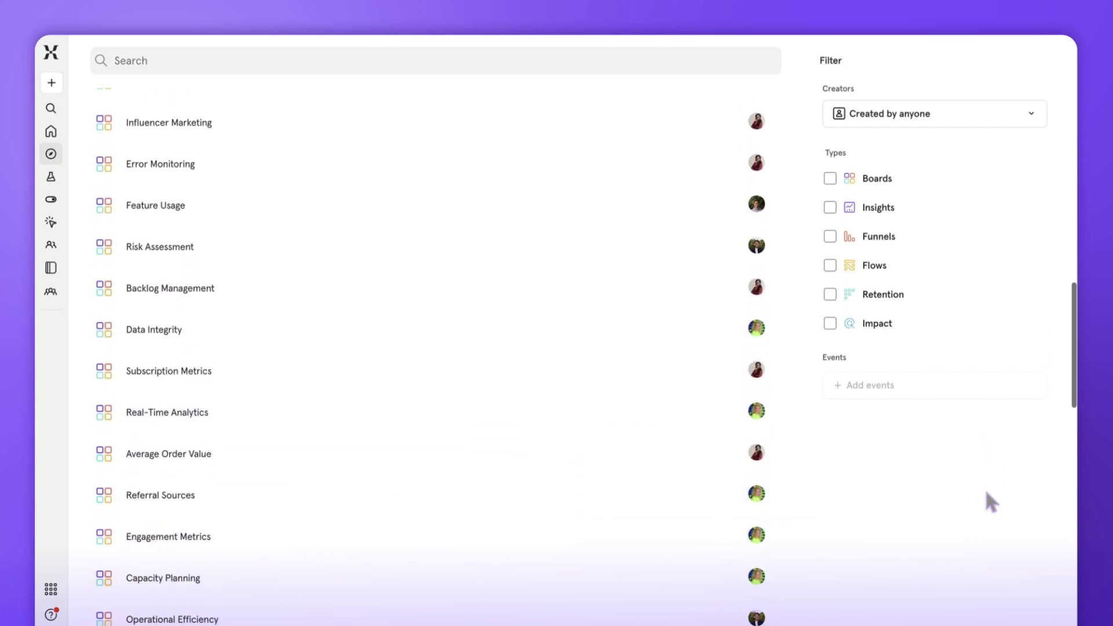
pyautogui.scroll(-1, 991, 503)
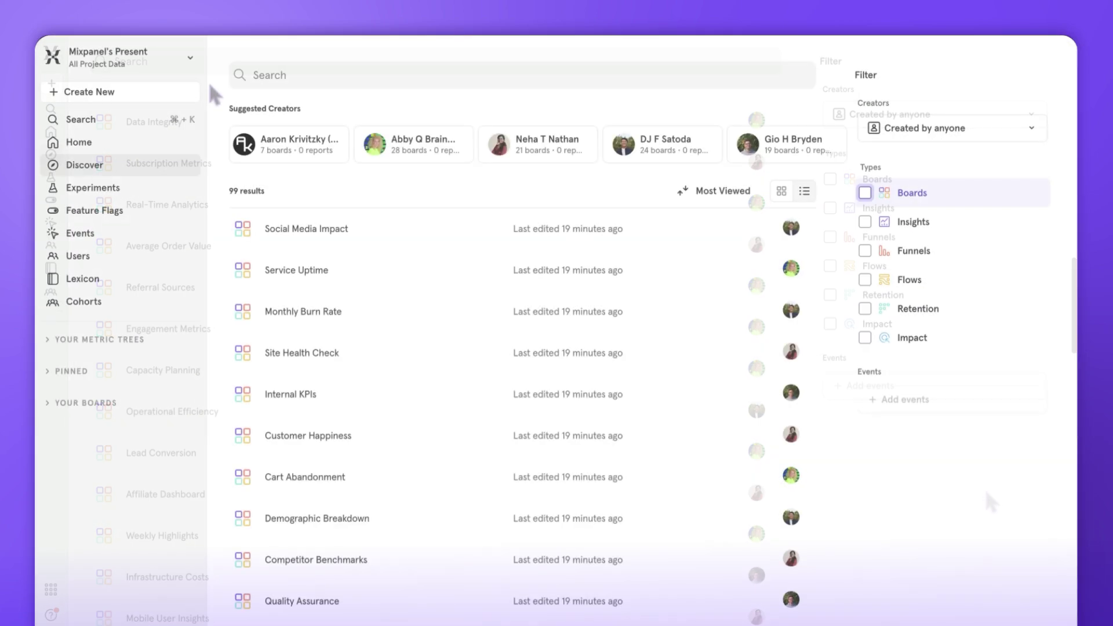
# Choose Metric Tree from the Create New menu in the sidebar.
pyautogui.click(121, 92)
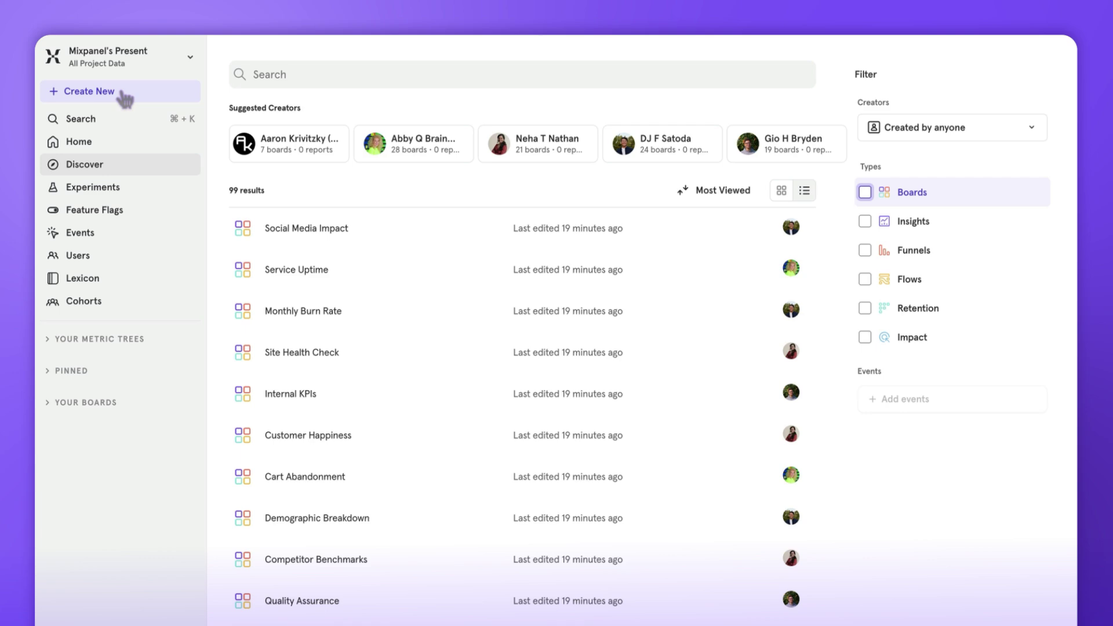
pyautogui.click(123, 92)
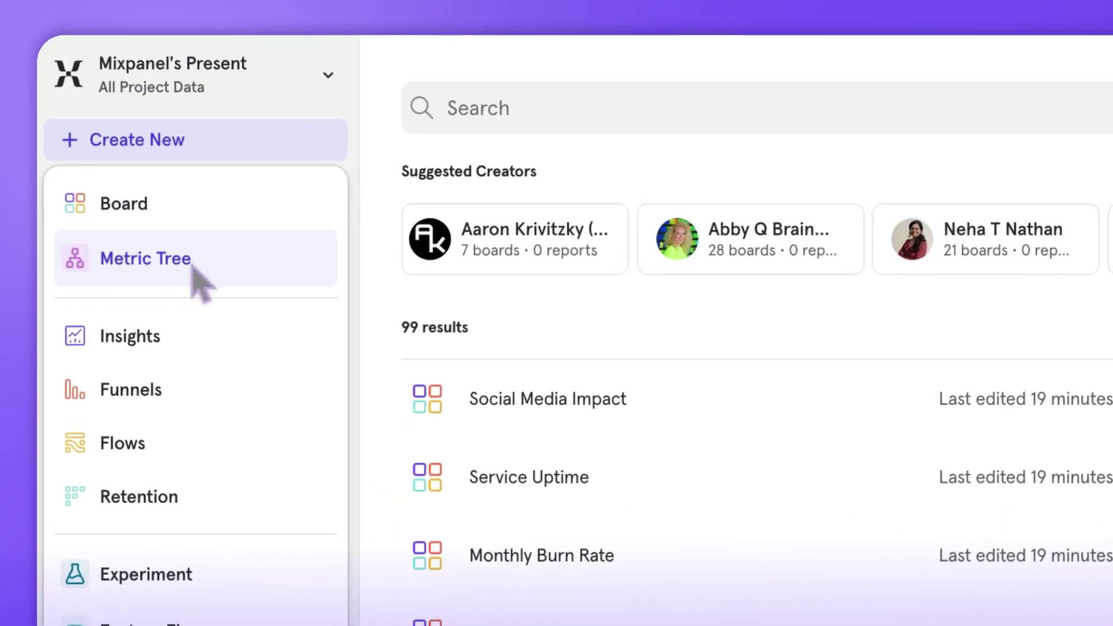
pyautogui.click(193, 270)
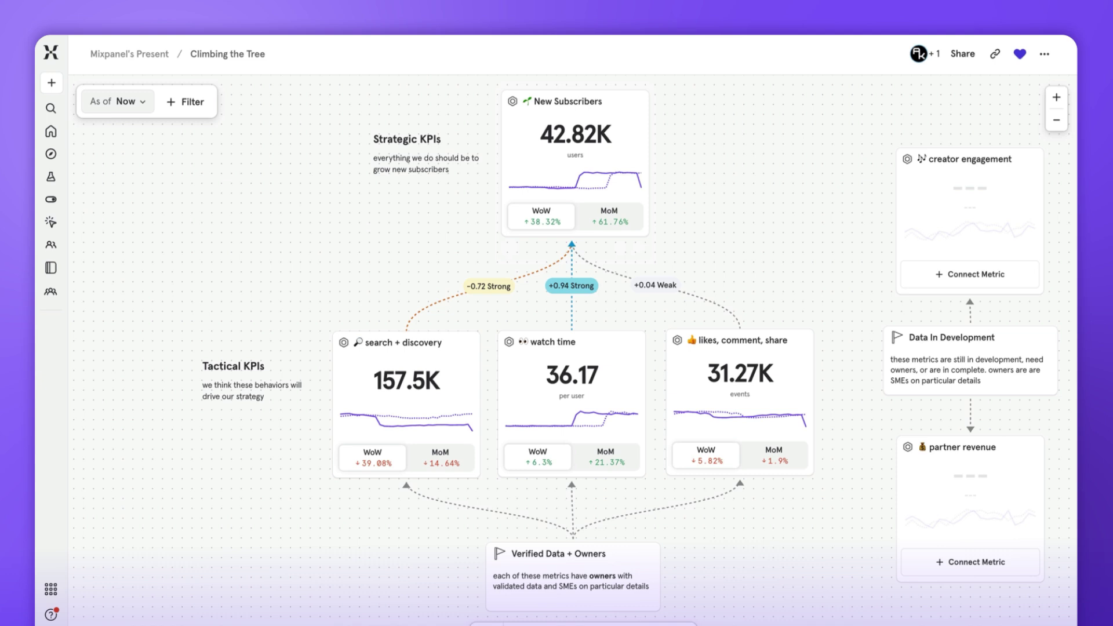
pyautogui.moveTo(567, 364)
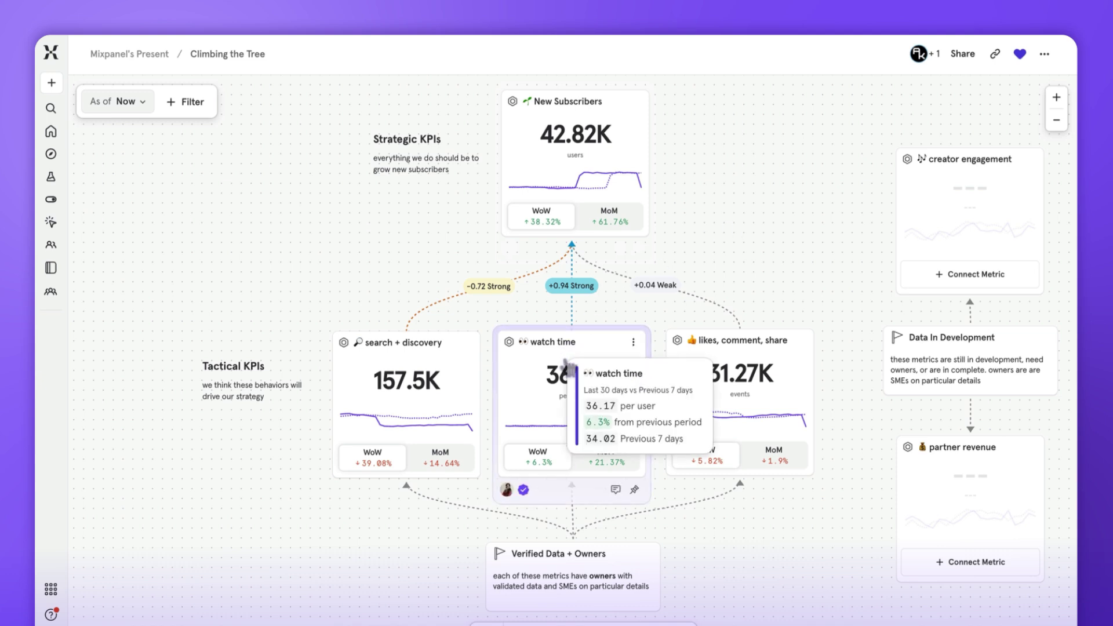
pyautogui.moveTo(451, 384)
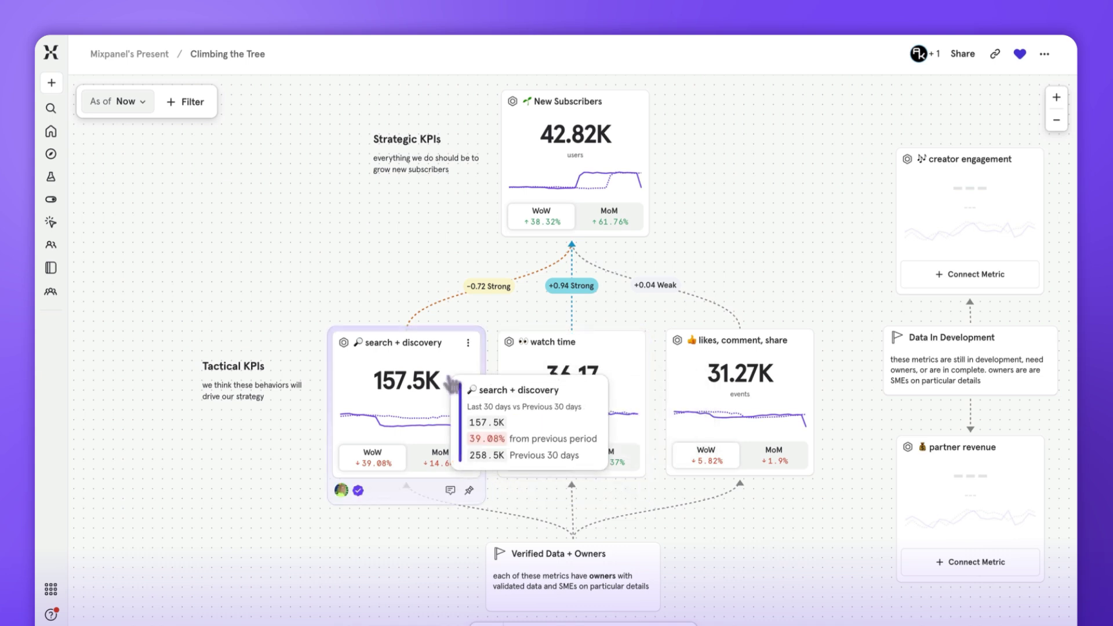
pyautogui.moveTo(524, 174)
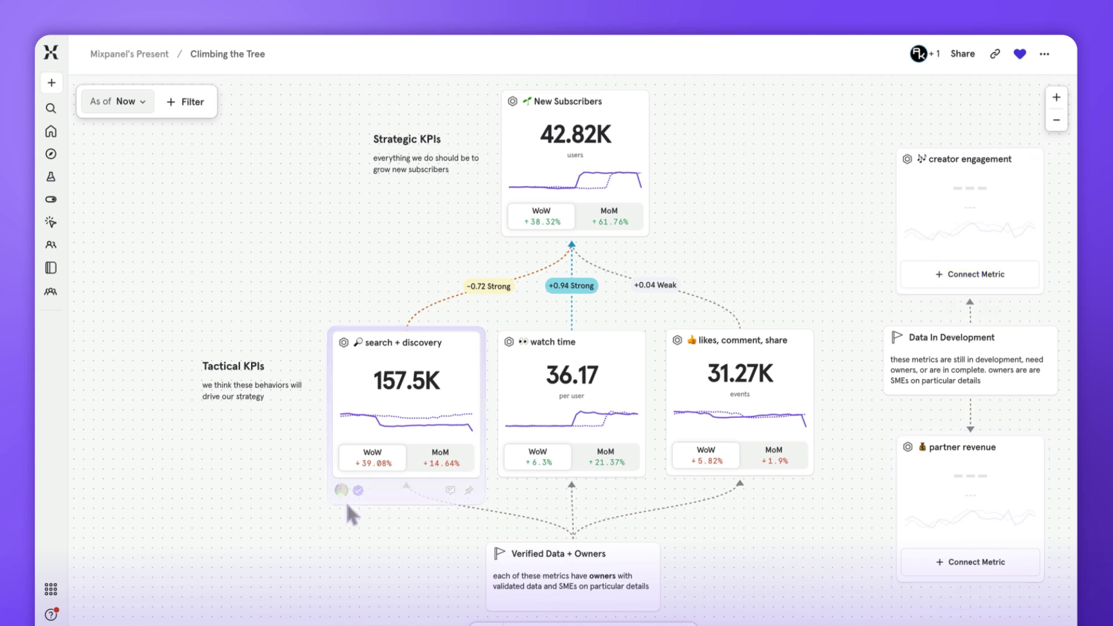
pyautogui.moveTo(346, 493)
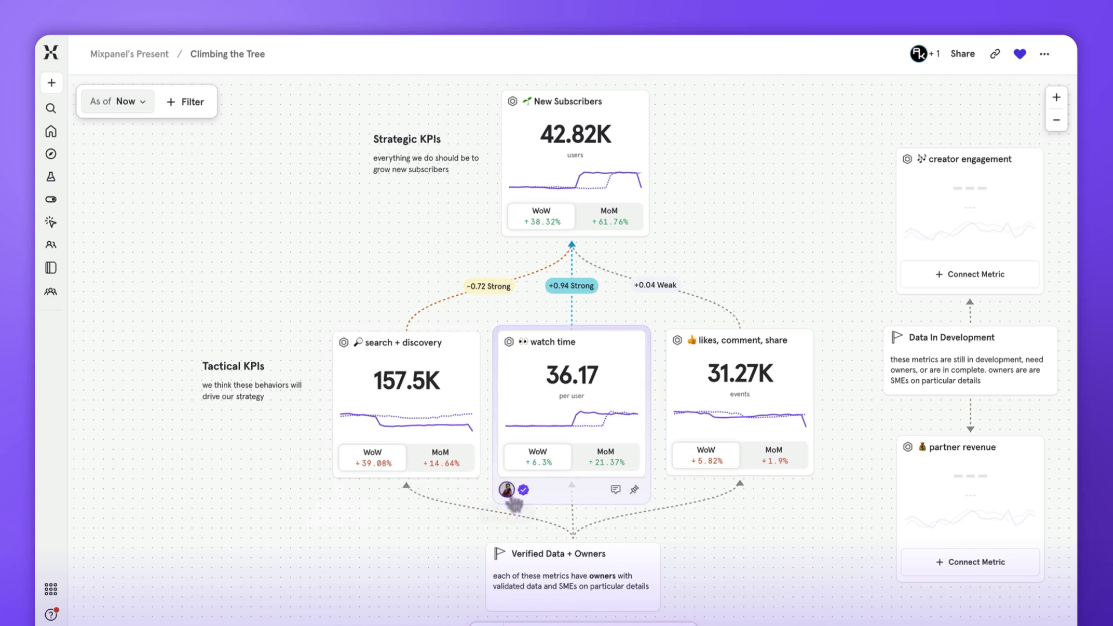
pyautogui.moveTo(511, 496)
pyautogui.moveTo(678, 497)
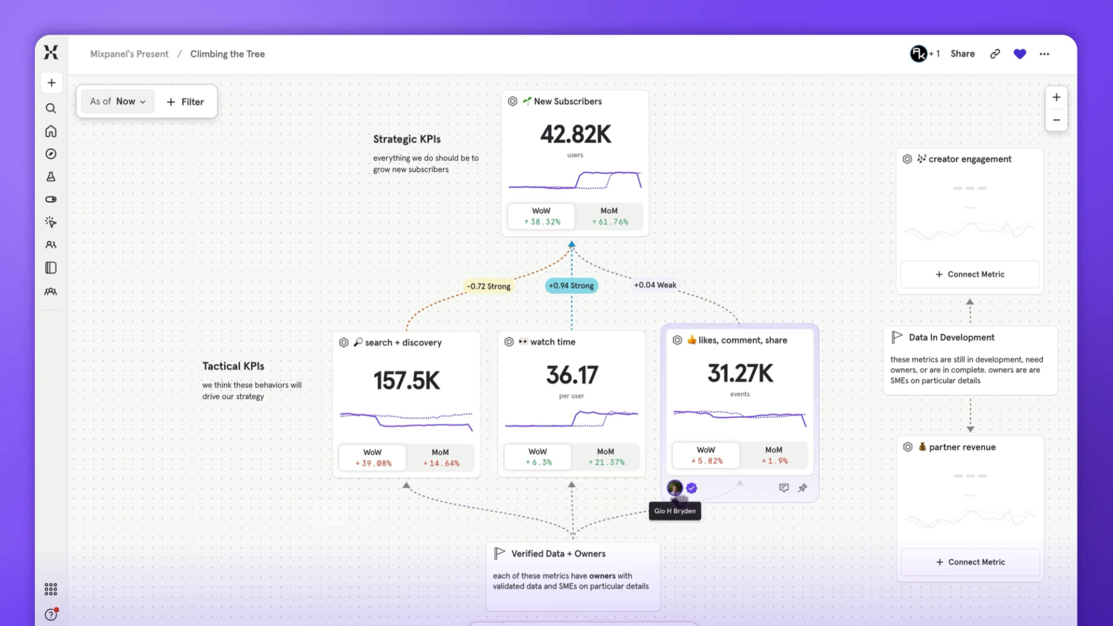
pyautogui.moveTo(510, 261)
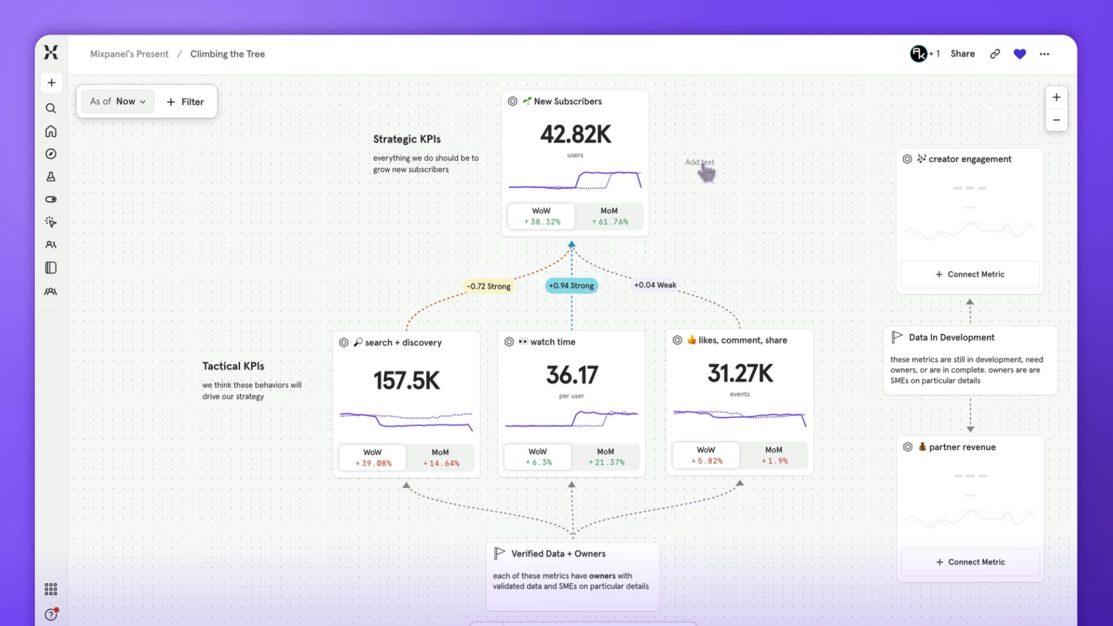
pyautogui.write('GOAL: 5% increase in subscribers progress: ${percent}')
pyautogui.click(765, 266)
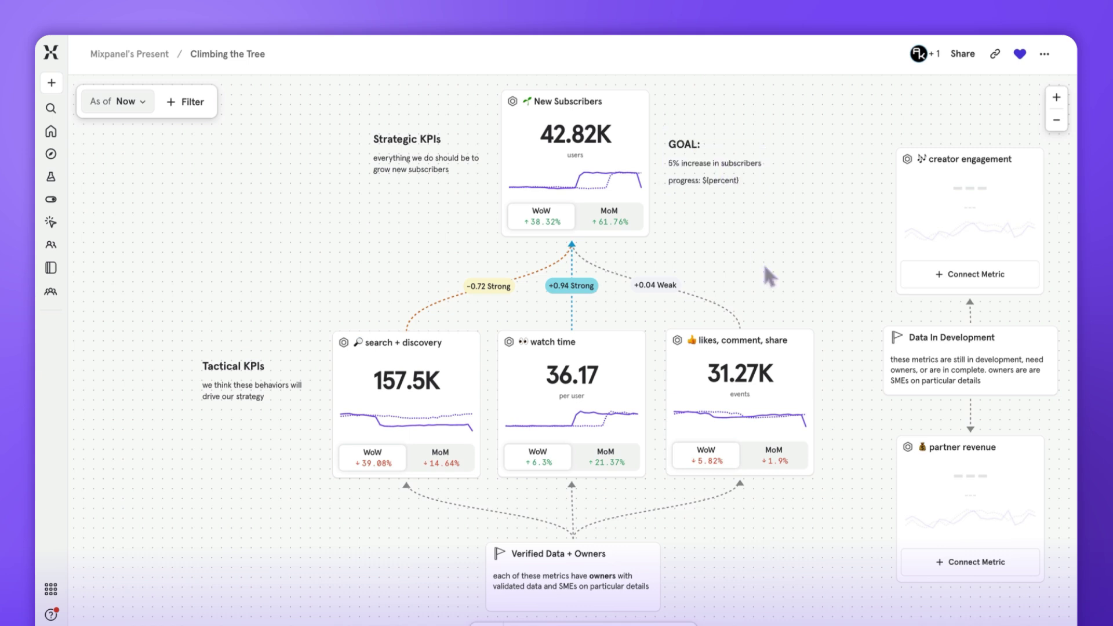
pyautogui.hotkey('ctrl', 'z')
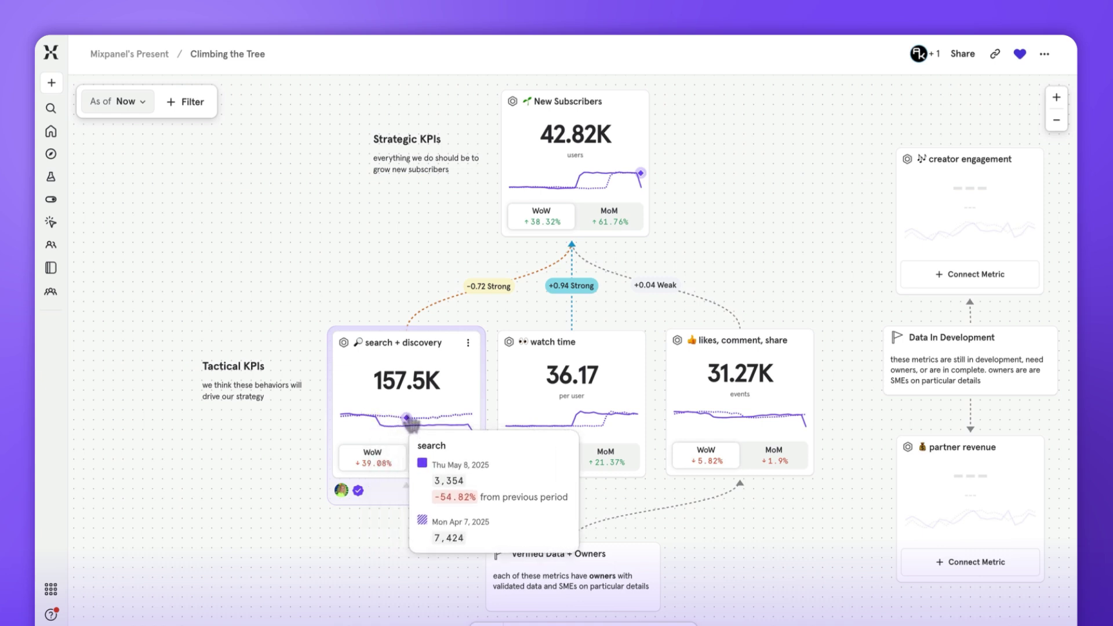
# View the search + discovery card's trend chart and explore it as a full report.
pyautogui.click(429, 413)
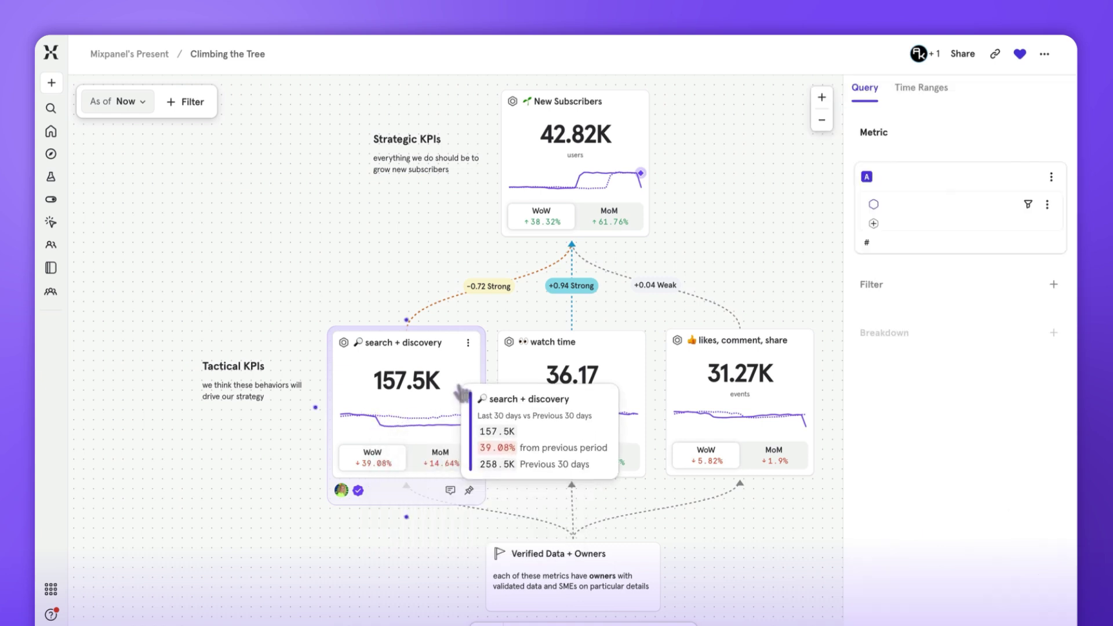
pyautogui.click(468, 343)
pyautogui.click(498, 396)
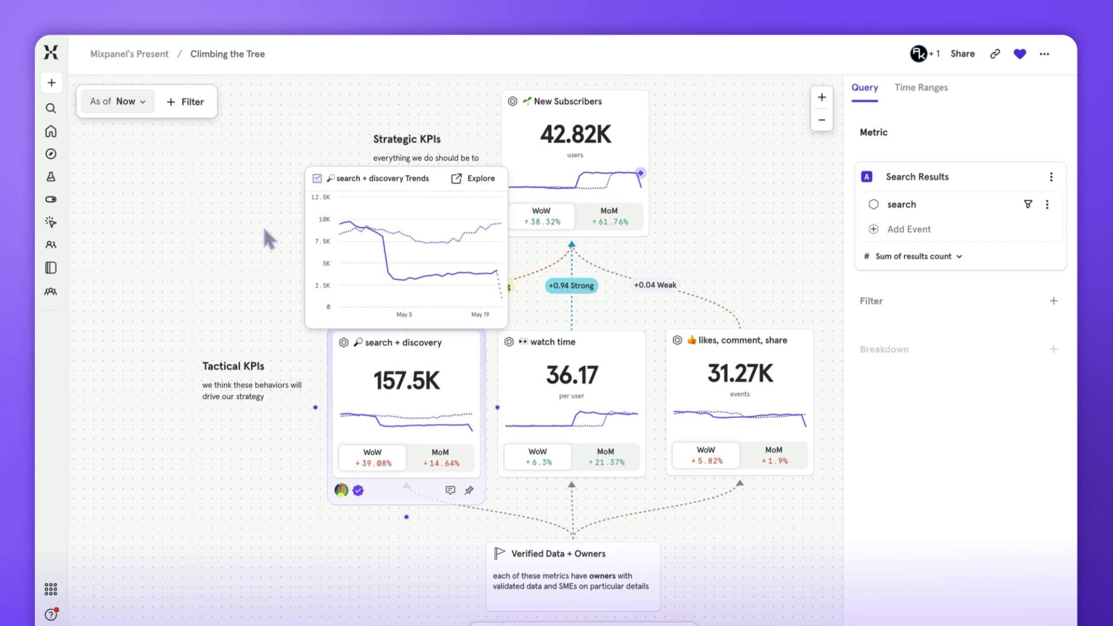
pyautogui.moveTo(352, 226)
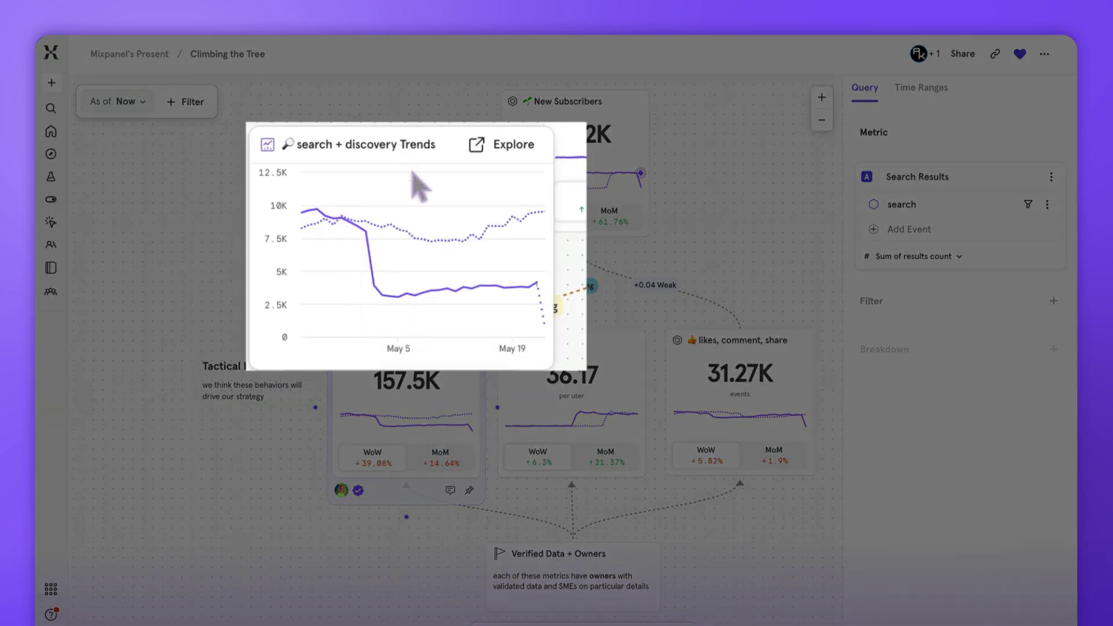
pyautogui.click(507, 144)
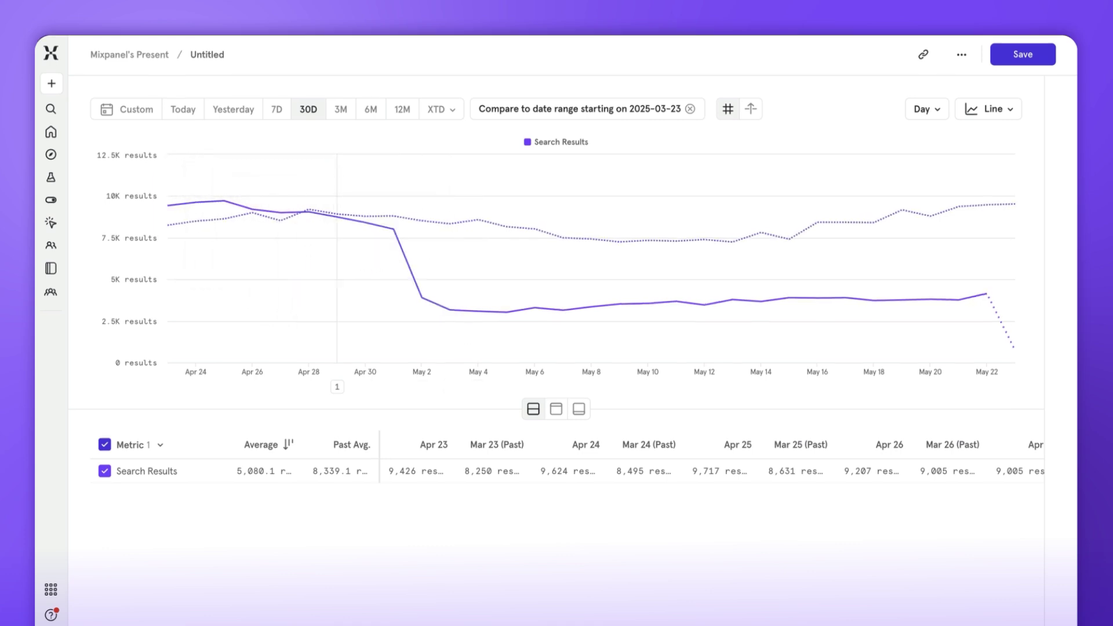
pyautogui.moveTo(337, 388)
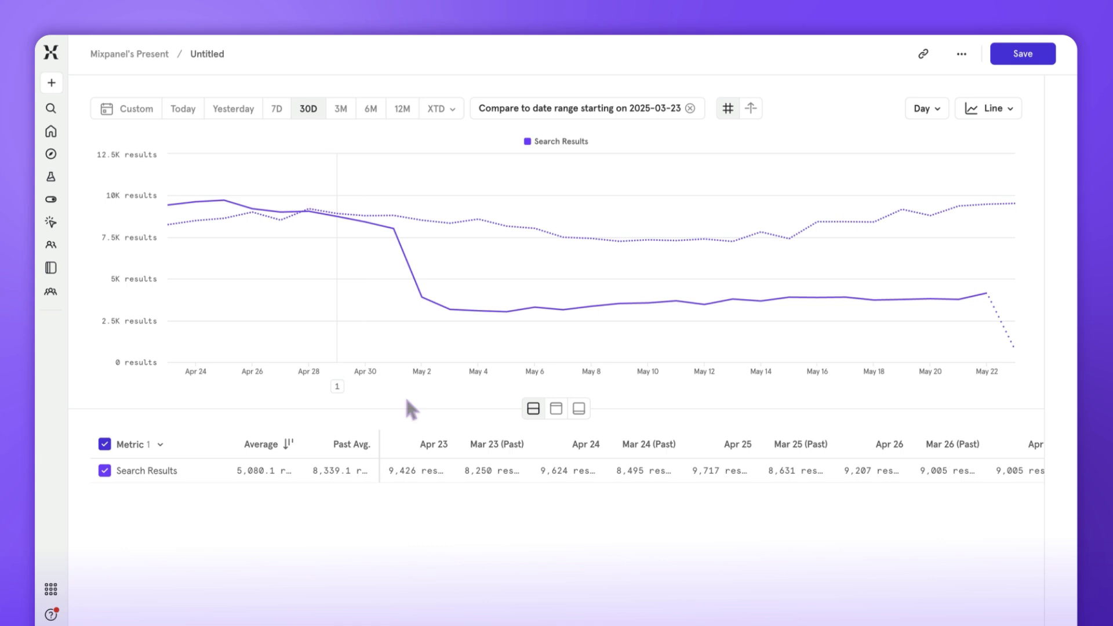
# Watch session replays from the May 2 data point on the search results chart.
pyautogui.click(421, 296)
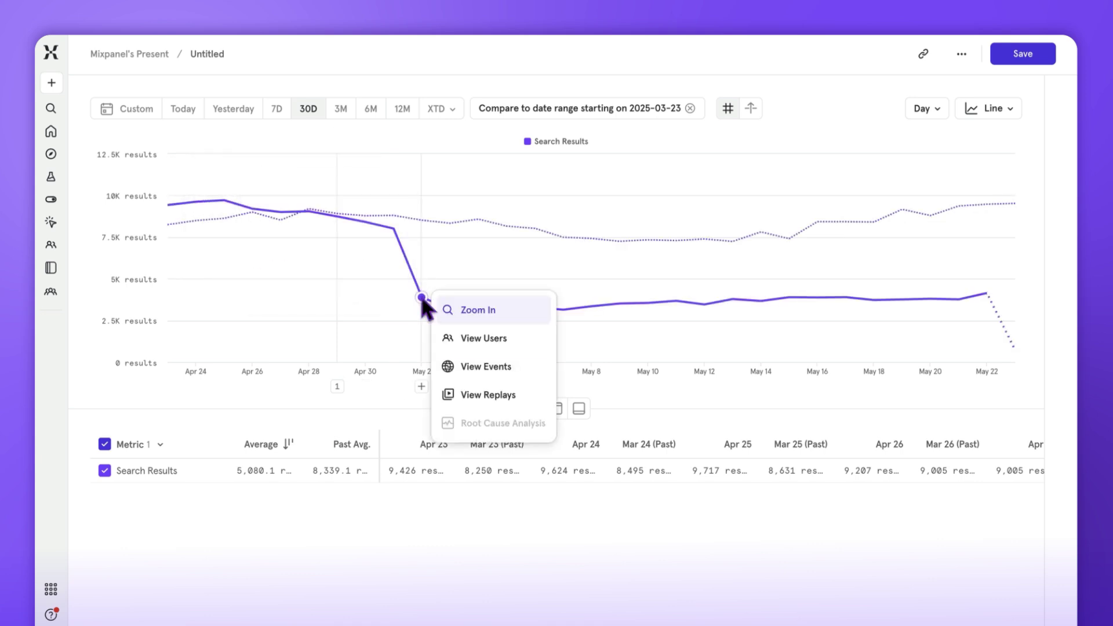
pyautogui.click(477, 400)
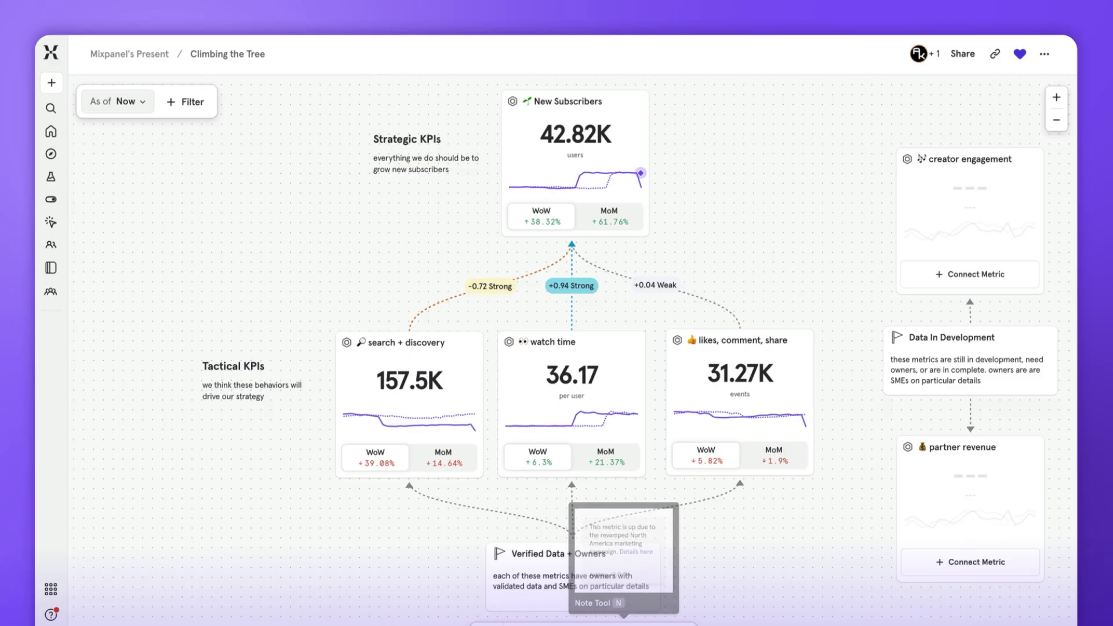
# Place a text note left of search + discovery and start a new logbook entry for it.
pyautogui.moveTo(510, 621); pyautogui.dragTo(269, 484)
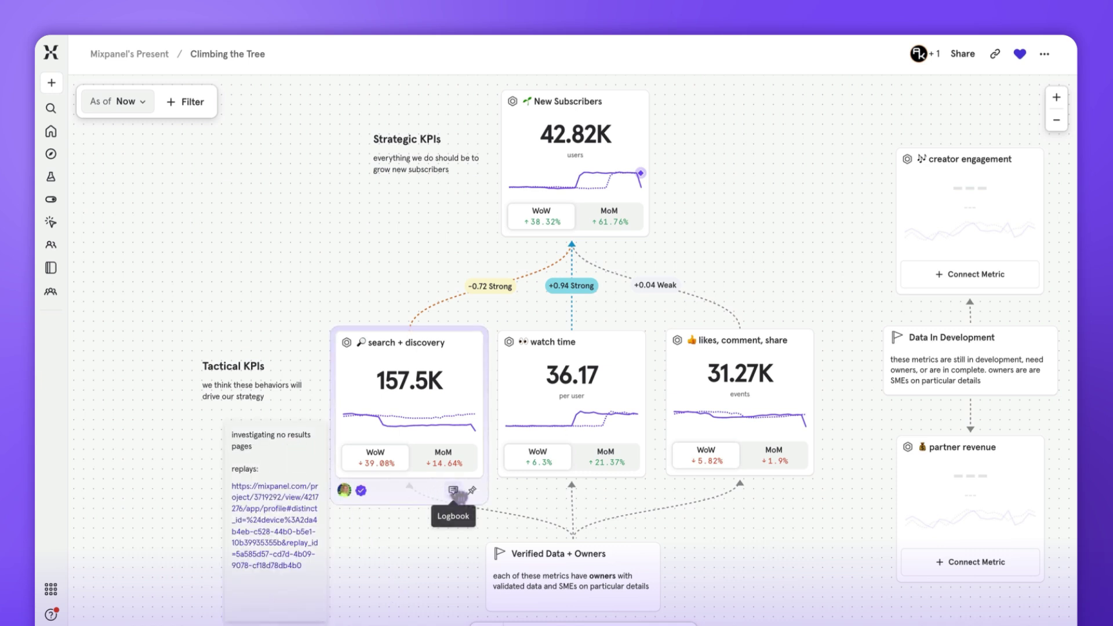
pyautogui.click(453, 490)
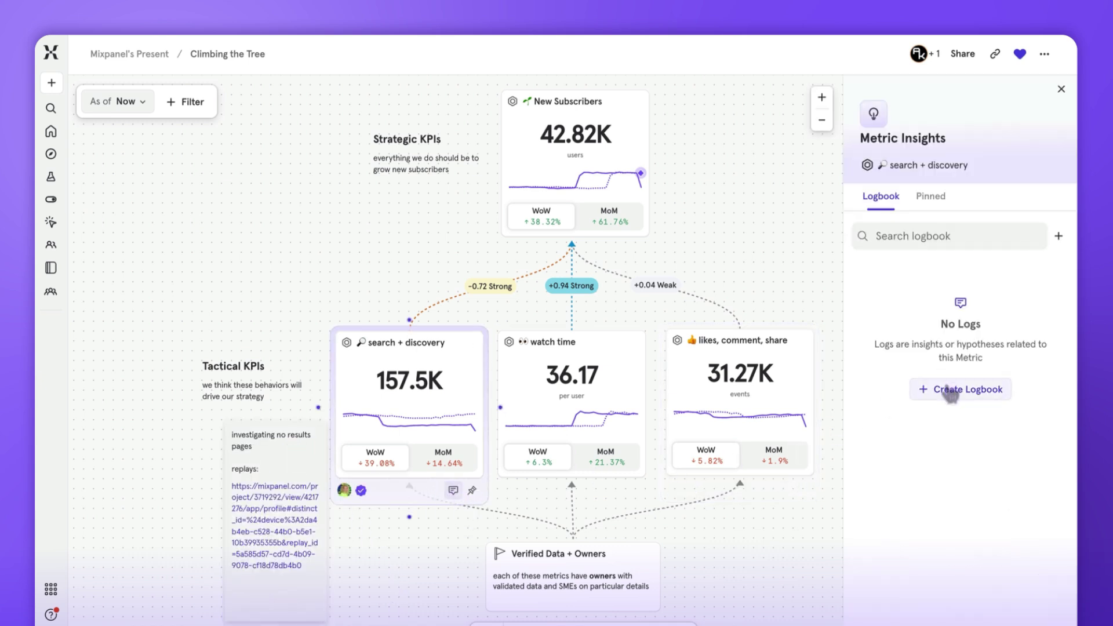
pyautogui.click(926, 388)
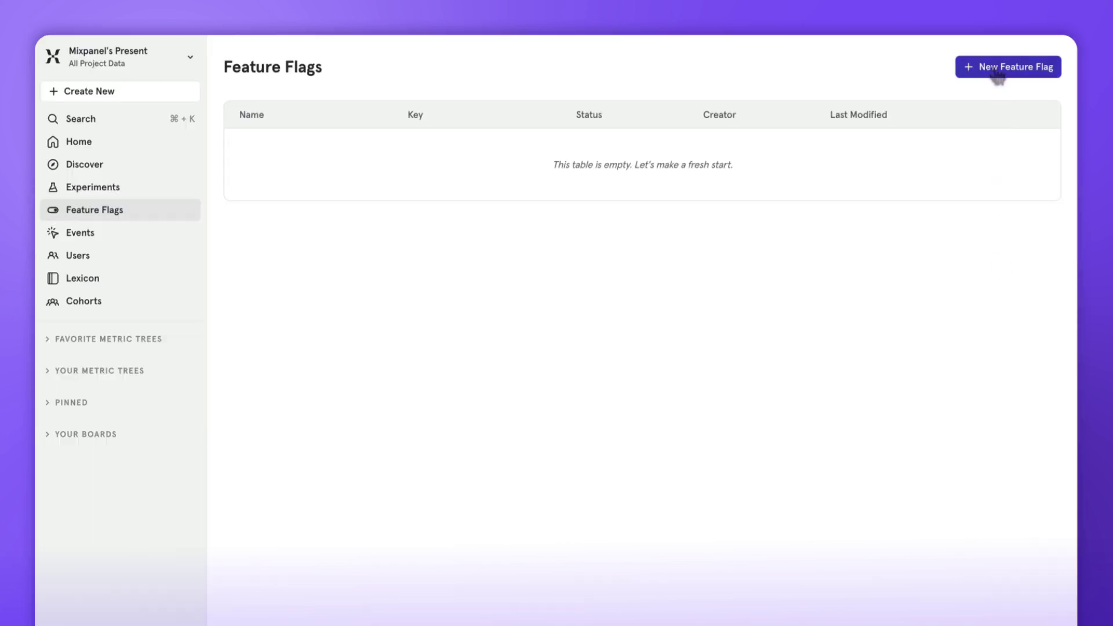
# Create a flag at 10% rollout with 'feature enabled' and 'feature disabled' variants, enabled and saved.
pyautogui.click(995, 72)
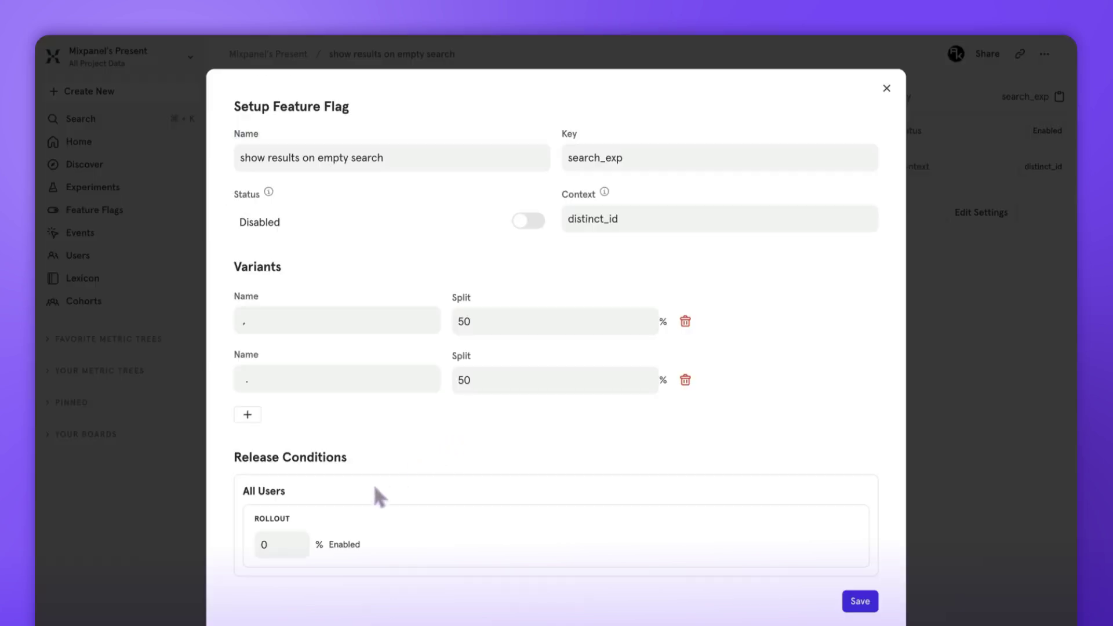
pyautogui.click(267, 545)
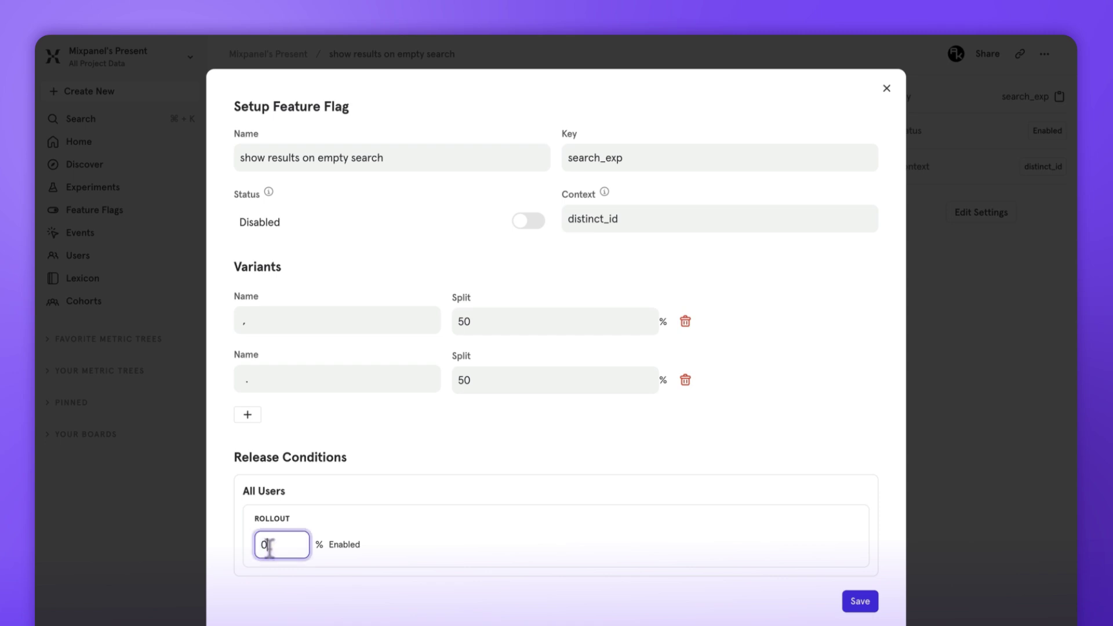
pyautogui.write('1')
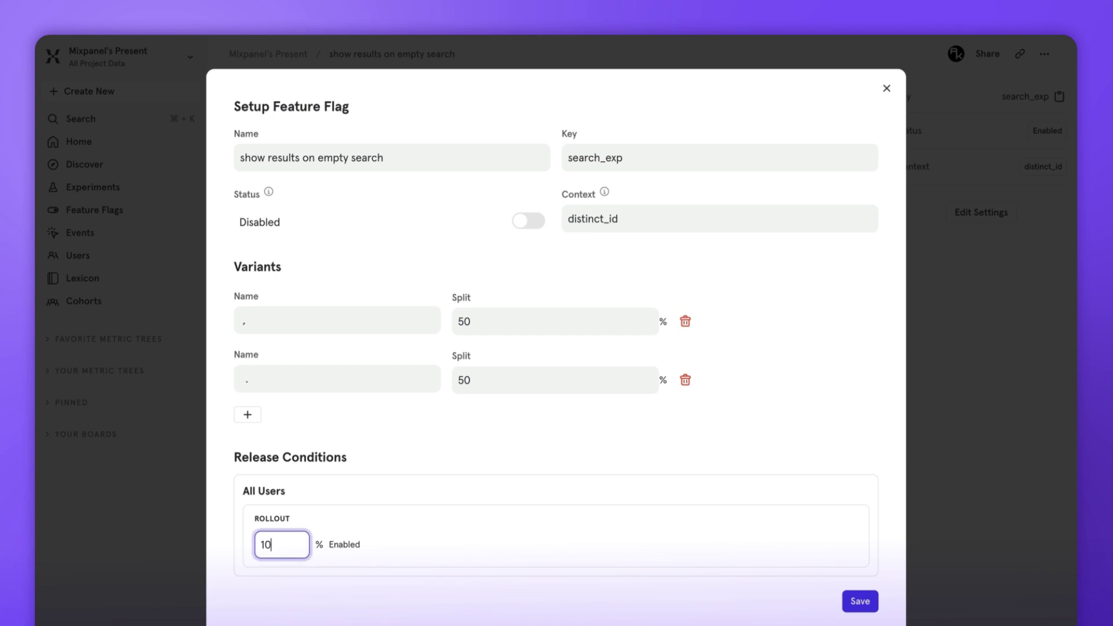
pyautogui.click(298, 321)
pyautogui.write('feature enabled')
pyautogui.click(303, 376)
pyautogui.write('feature disabled')
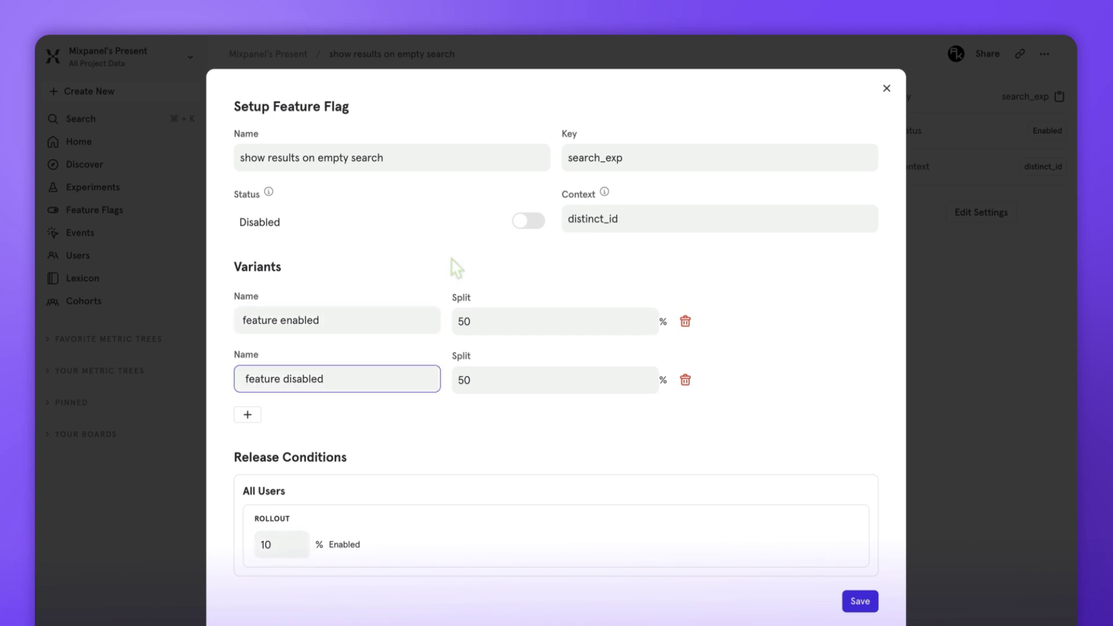
pyautogui.click(455, 268)
pyautogui.click(533, 224)
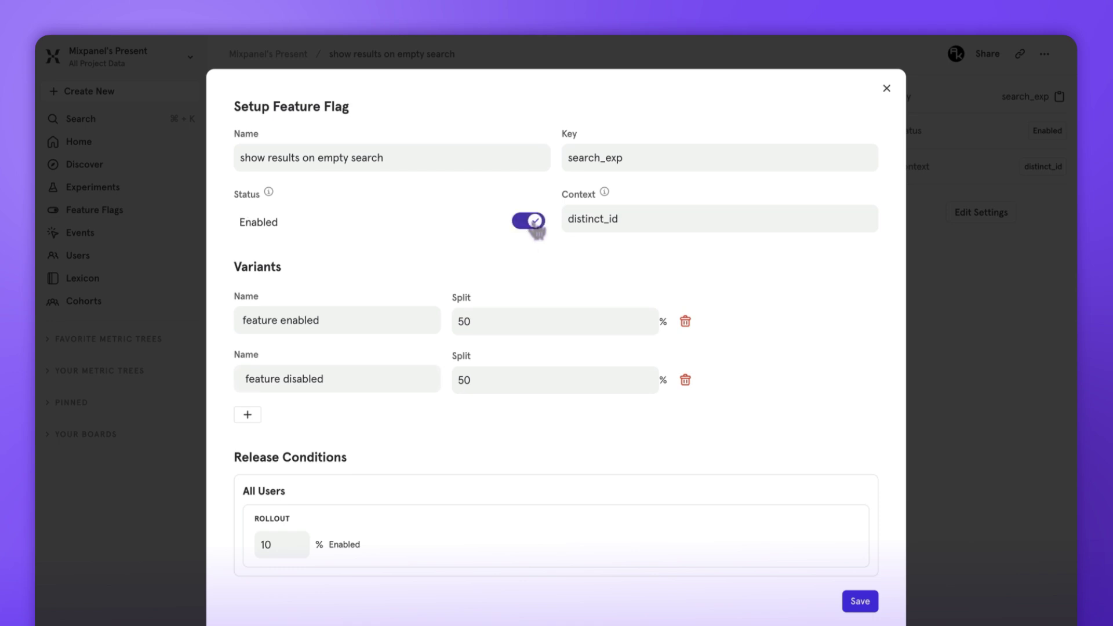
pyautogui.click(860, 601)
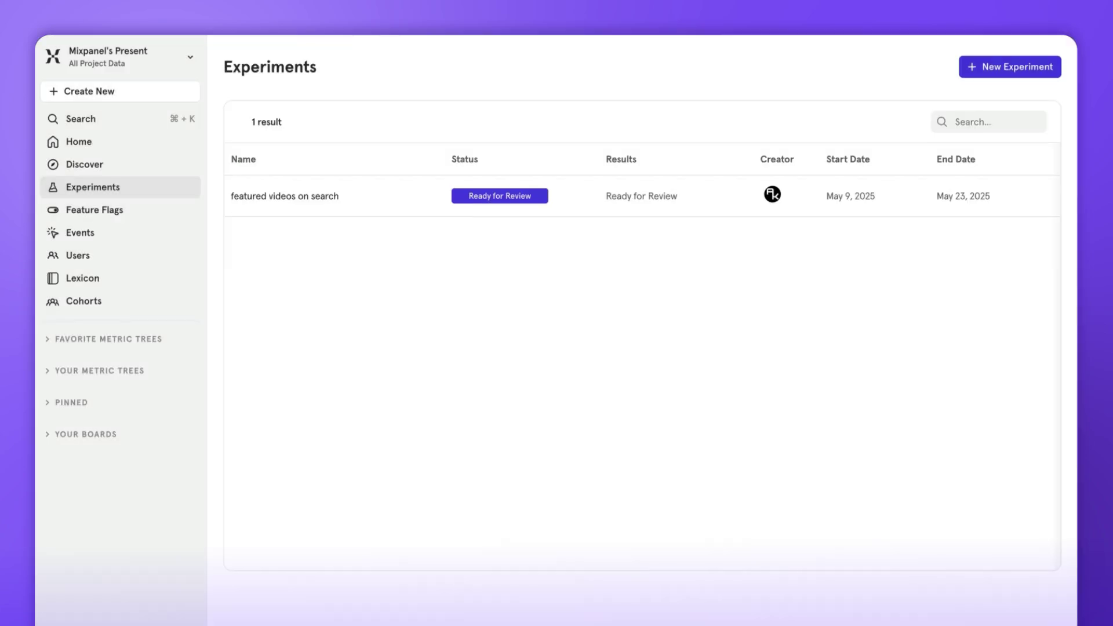
# Open the featured videos on search experiment and inspect its Primary Metrics lifts.
pyautogui.click(333, 197)
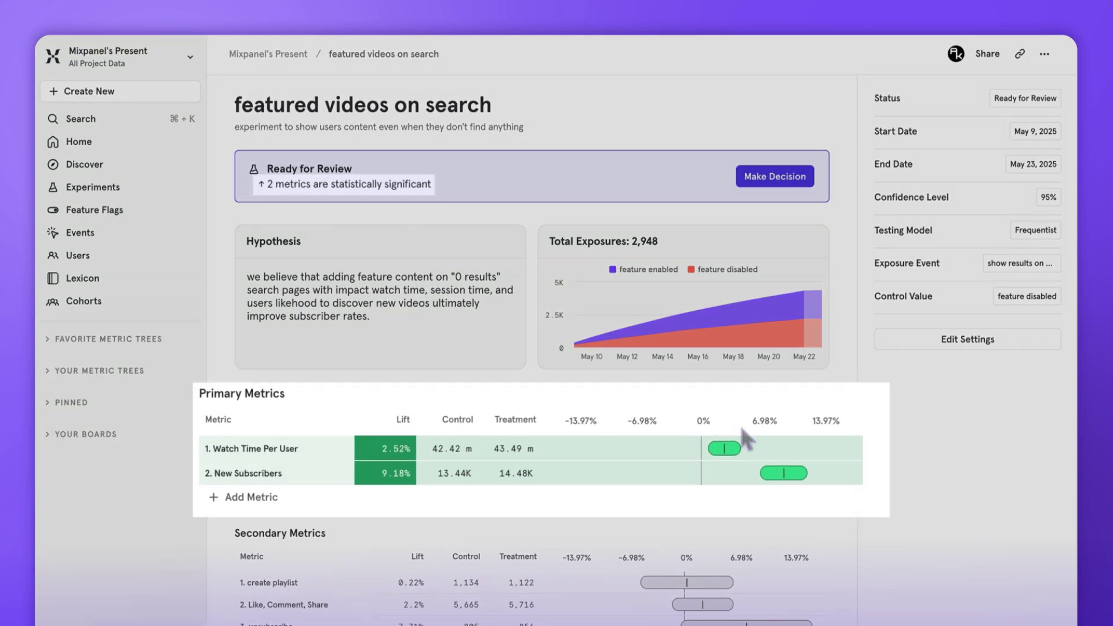
pyautogui.moveTo(717, 450)
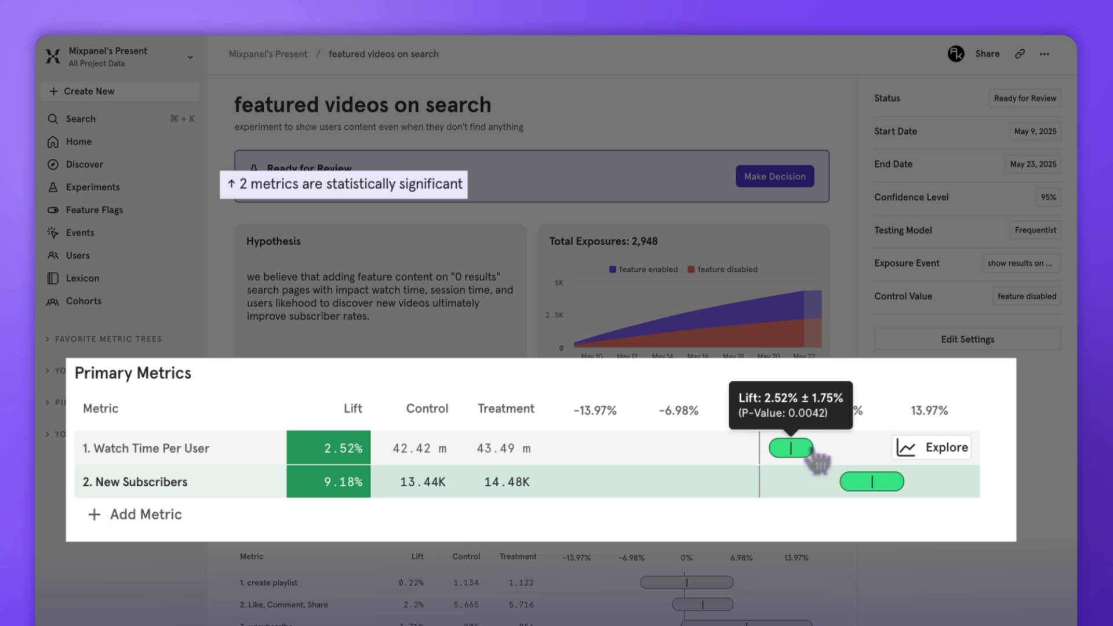
pyautogui.moveTo(855, 493)
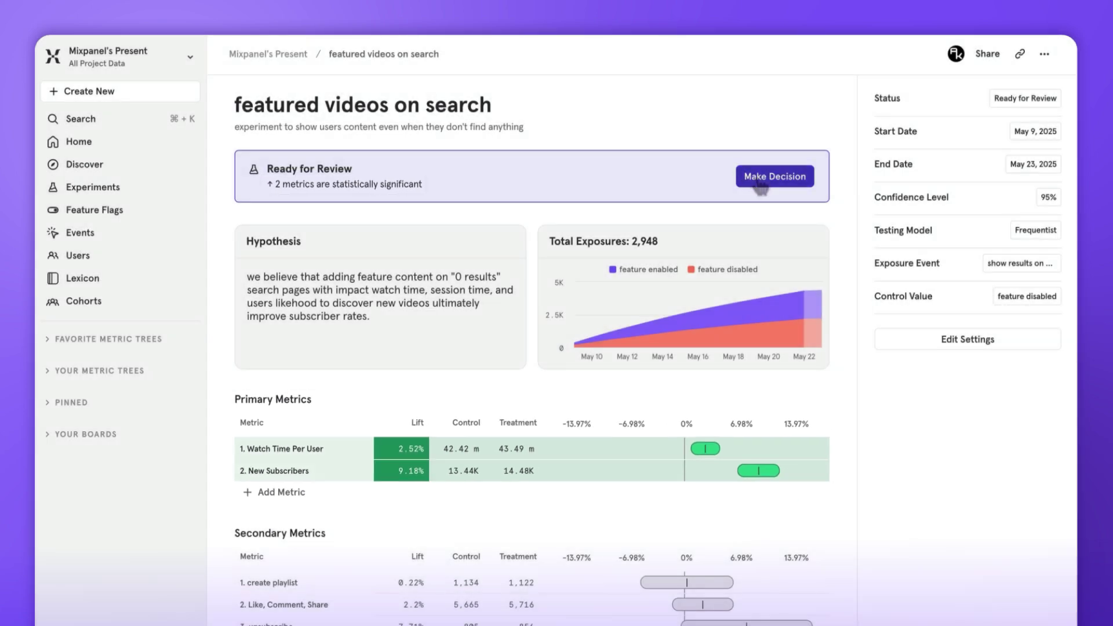
# Ship the featured videos on search experiment with the decision message 'great success! 🎉'.
pyautogui.click(755, 182)
pyautogui.write('great success! 🎉')
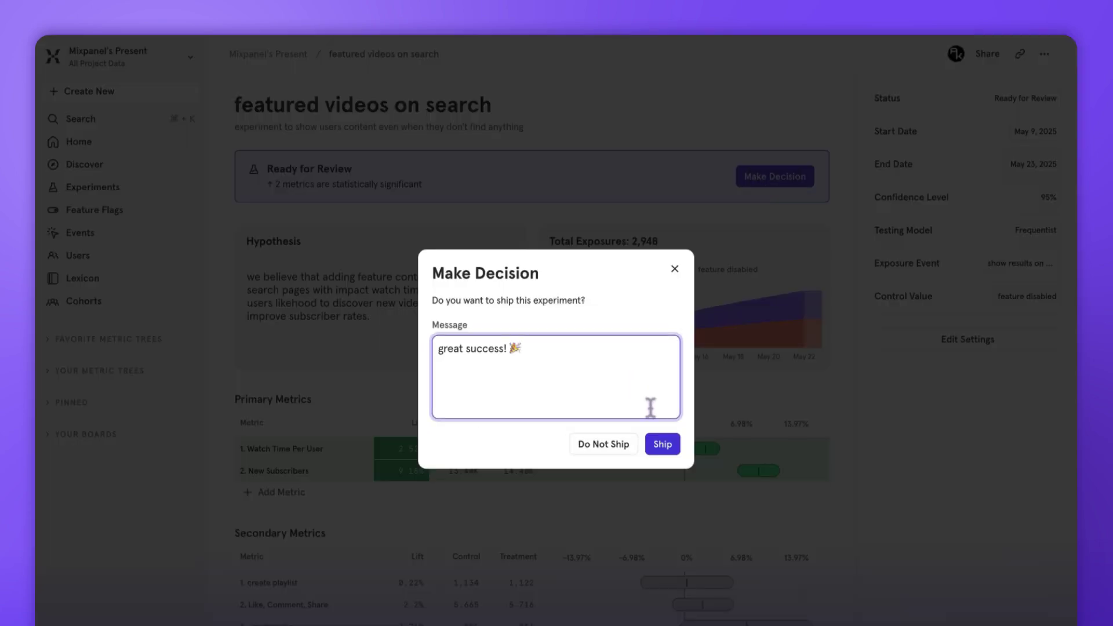
pyautogui.click(670, 447)
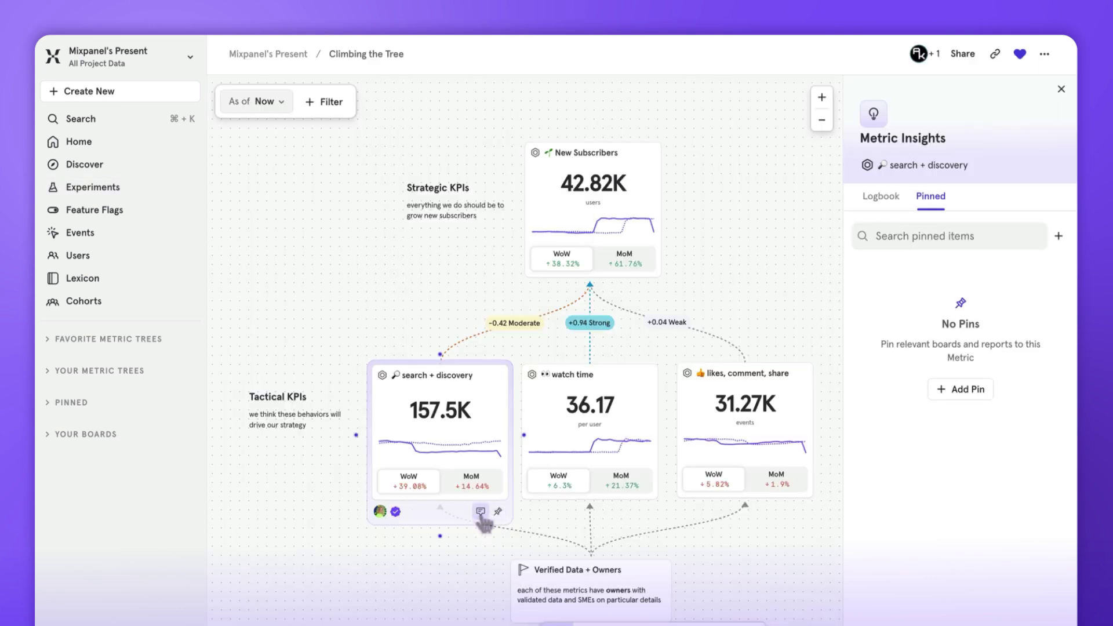
# Add a search + discovery logbook entry: 'the experiment worked and we are now showing featured videos on all 0 result pages!'.
pyautogui.click(480, 511)
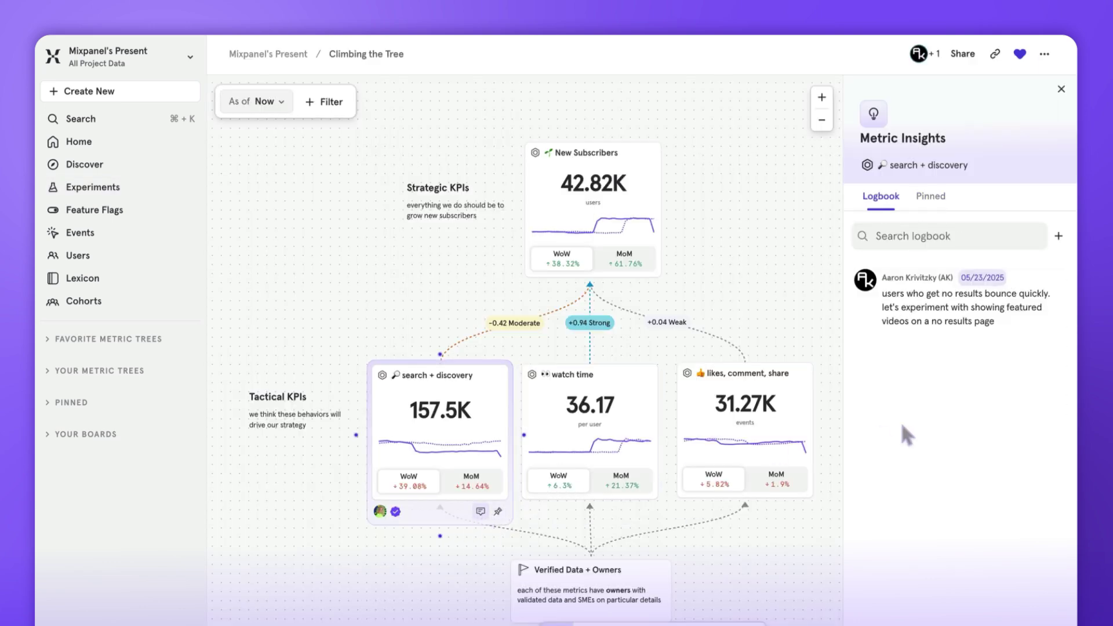
pyautogui.click(1058, 236)
pyautogui.write('the exper')
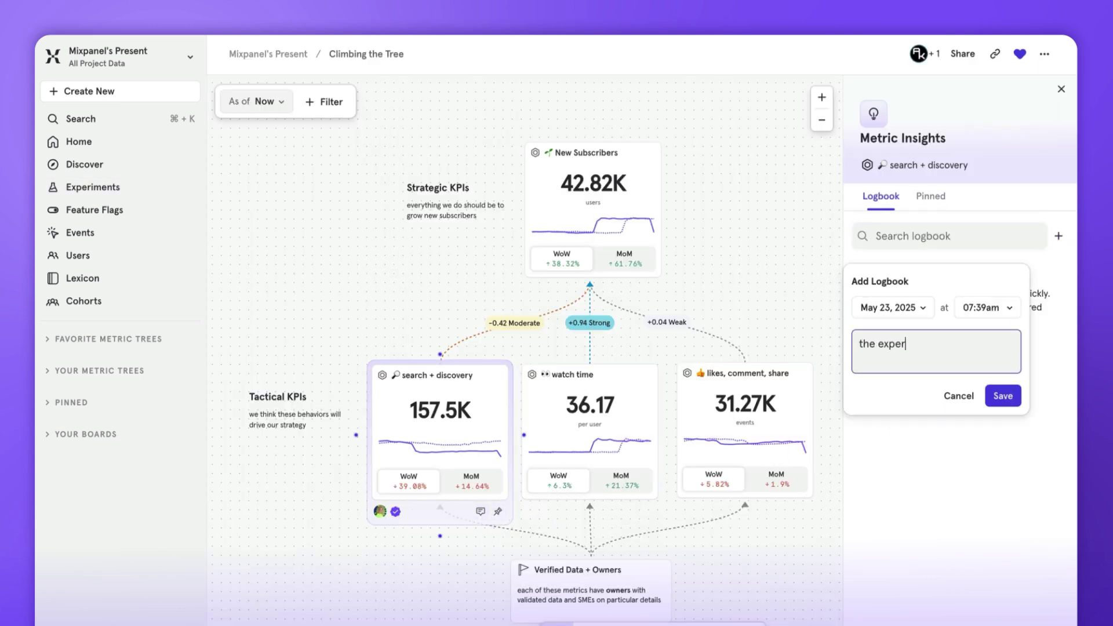
pyautogui.write('iment worked and we are now showing featured videos on all 0 result pages!')
pyautogui.click(1003, 395)
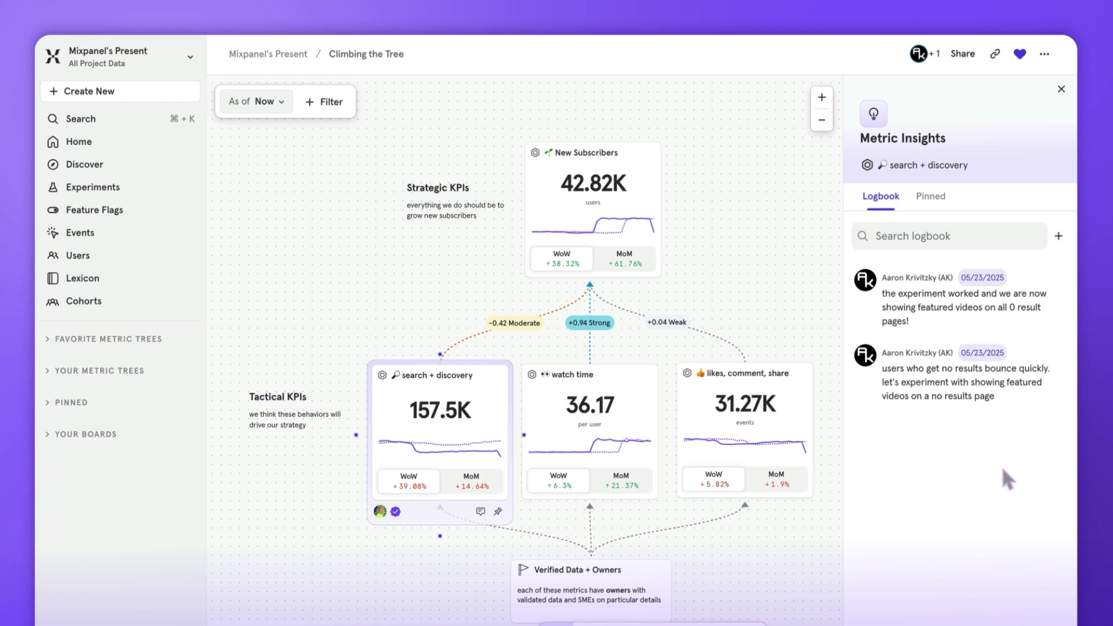